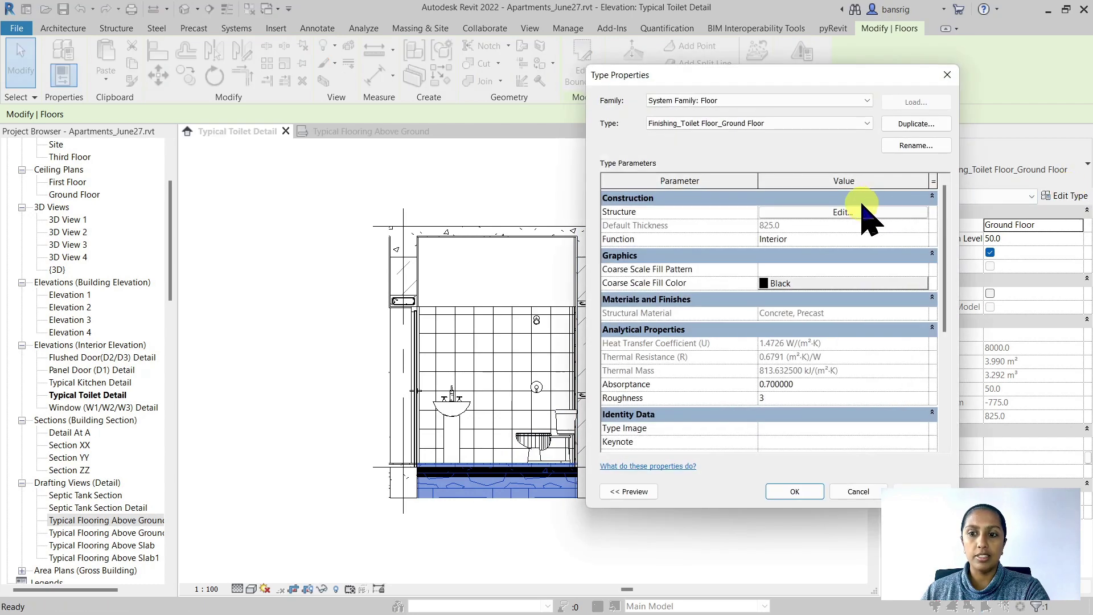
Step: Inspect the cut foreground fill pattern of the Earth layer's material in the toilet floor's structure, leaving the settings as they are
click(801, 215)
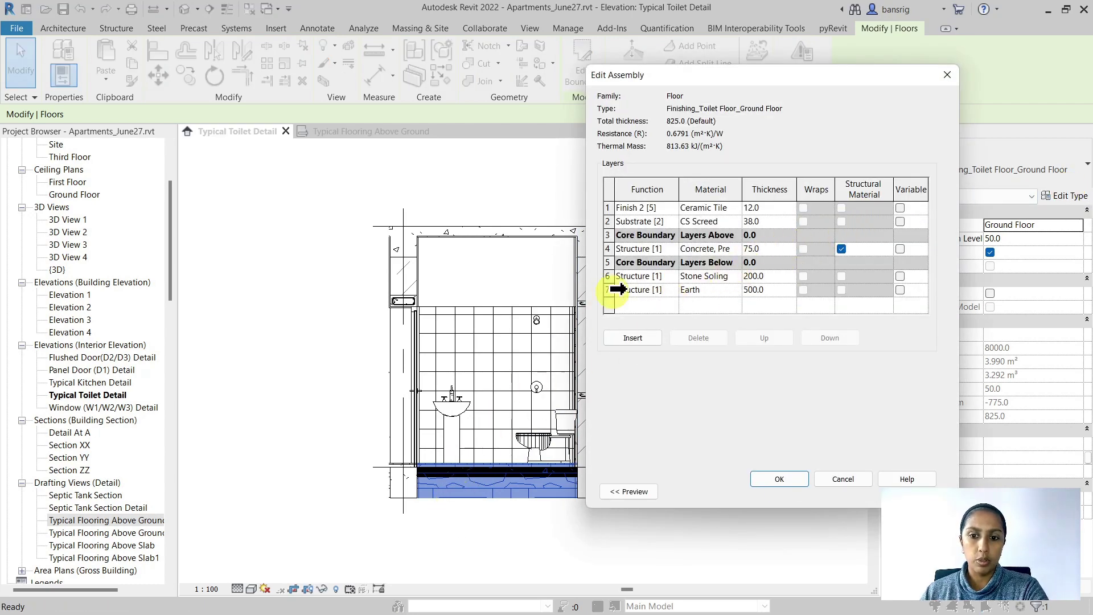
click(699, 289)
click(737, 289)
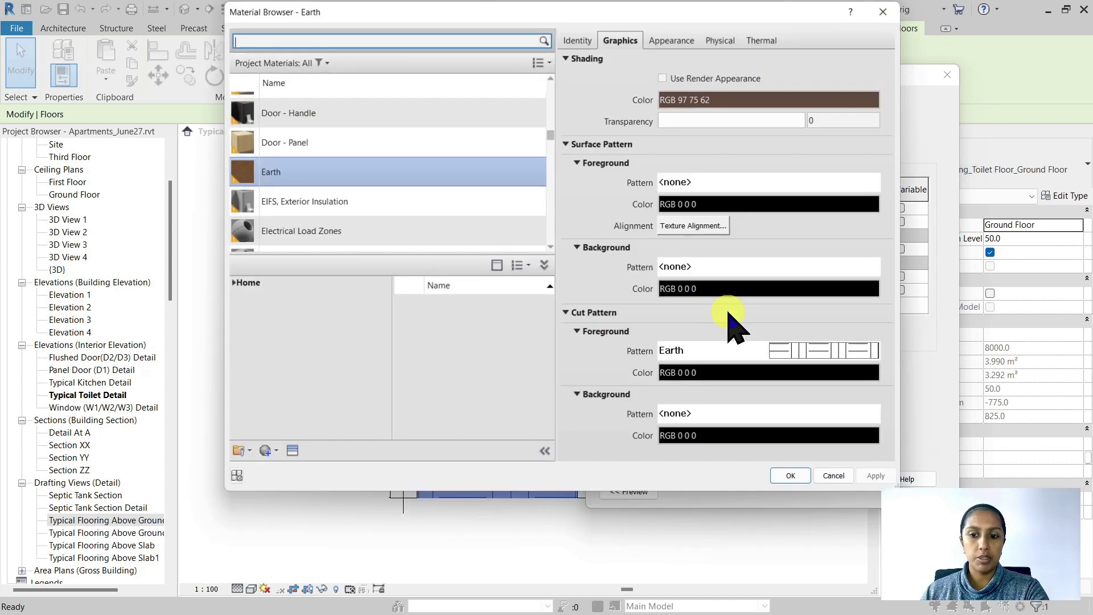
scroll(499, 245, down, 1)
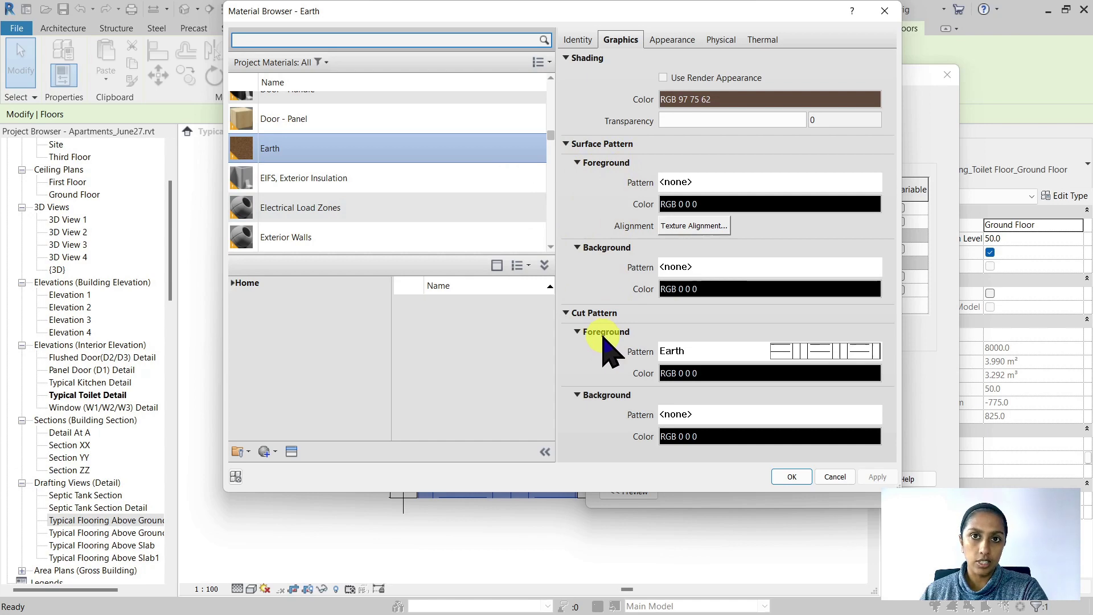
click(775, 352)
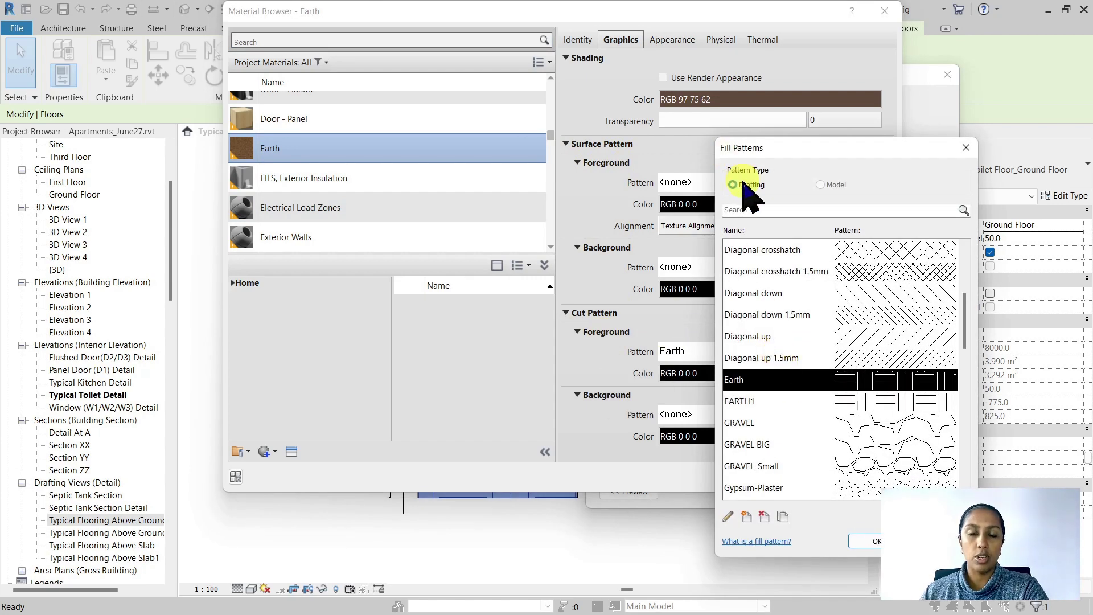
click(965, 147)
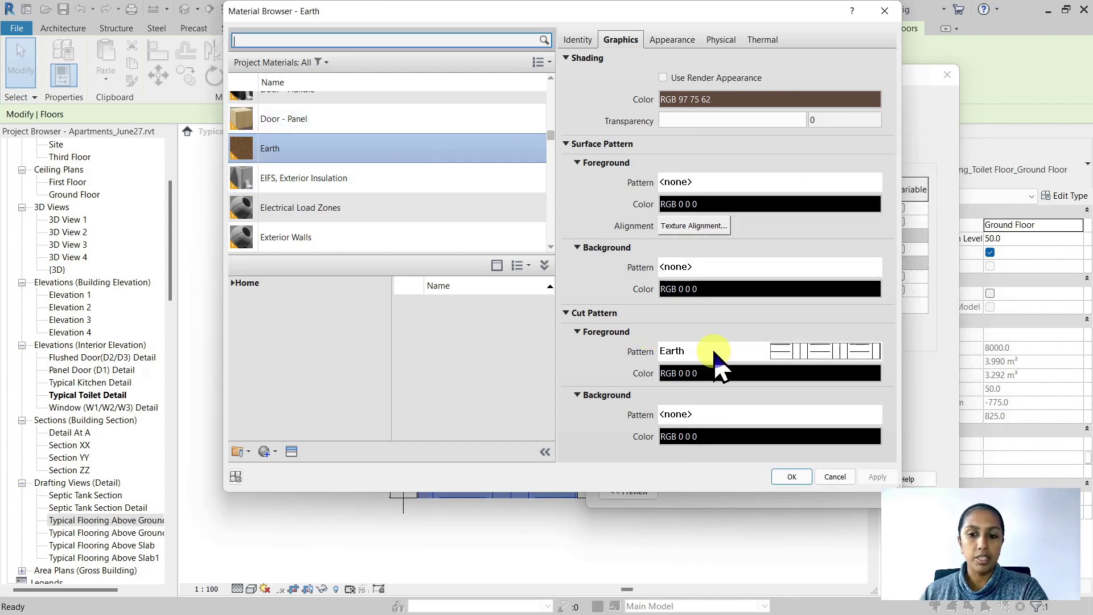
click(883, 11)
click(946, 74)
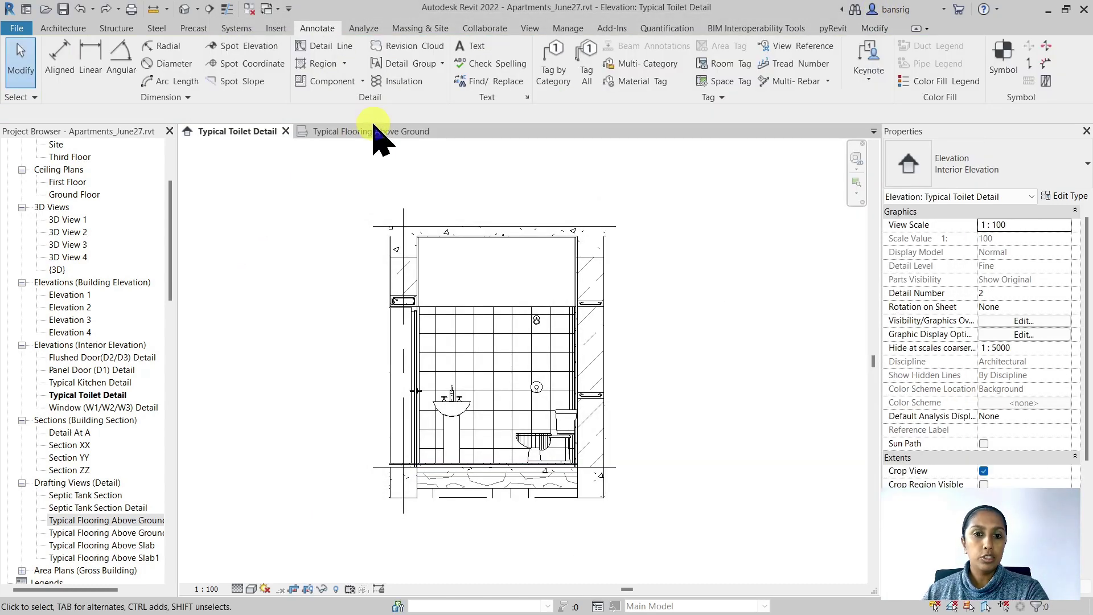
Step: In the Typical Flooring Above Ground view, check the foreground fill pattern of the Earth Fill filled region type, and return to Typical Toilet Detail
click(371, 132)
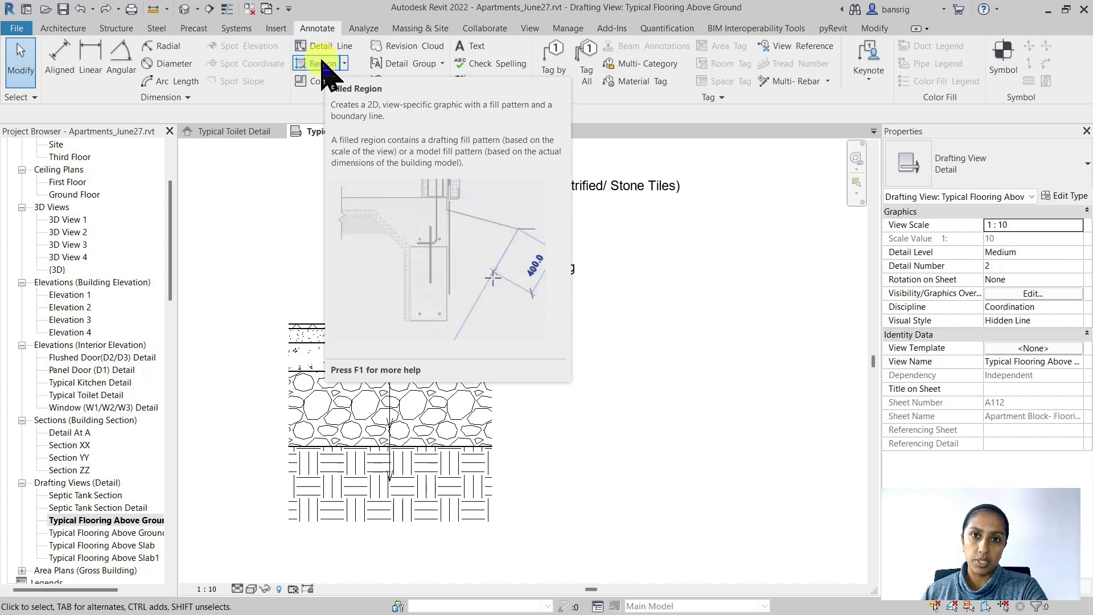
click(477, 500)
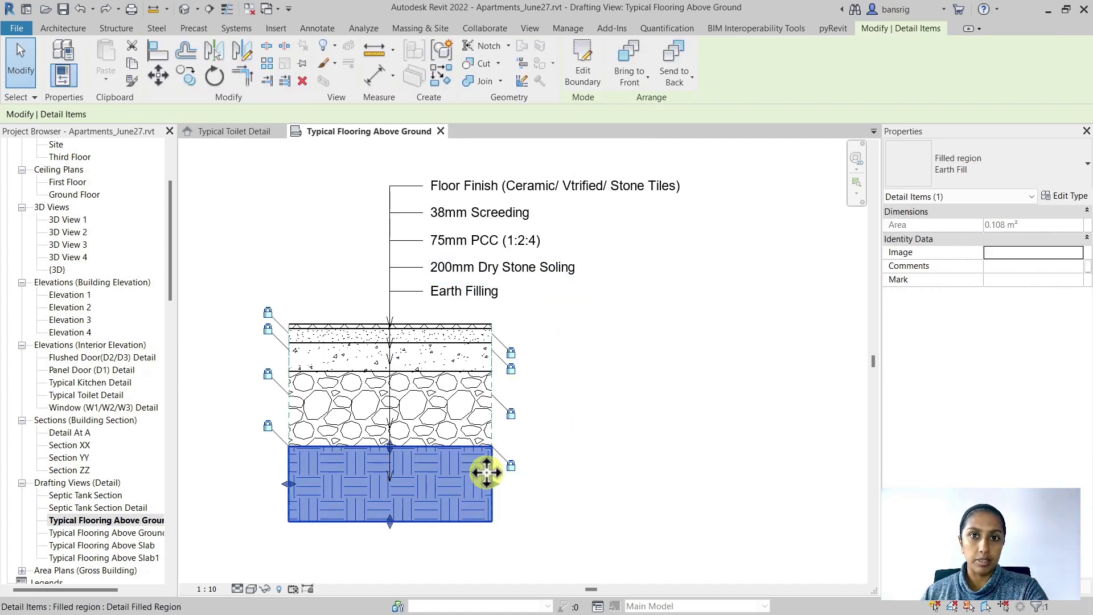
click(1064, 196)
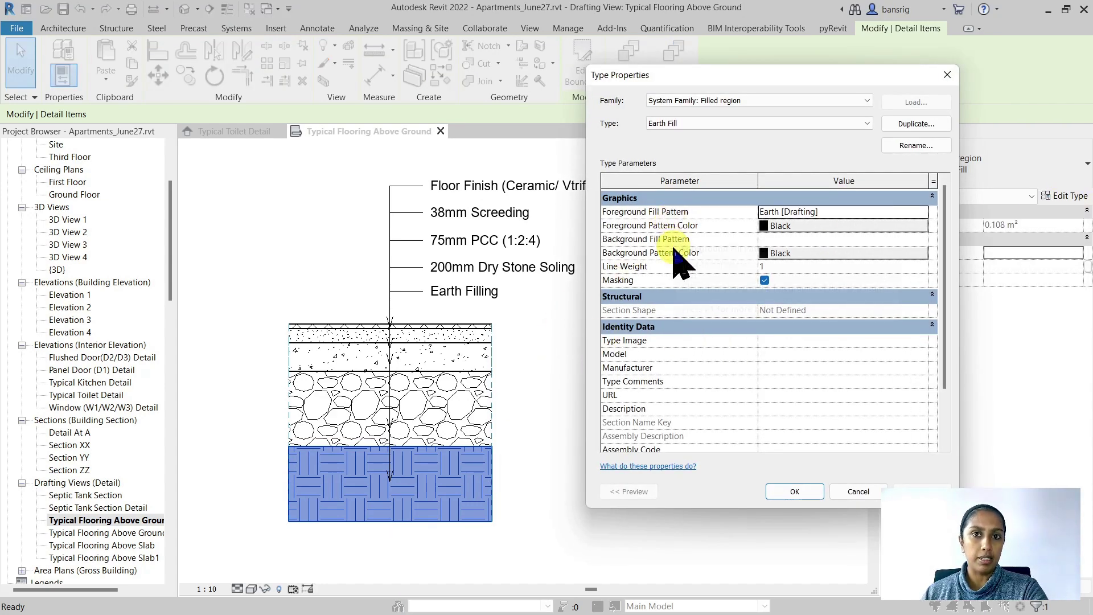
click(929, 212)
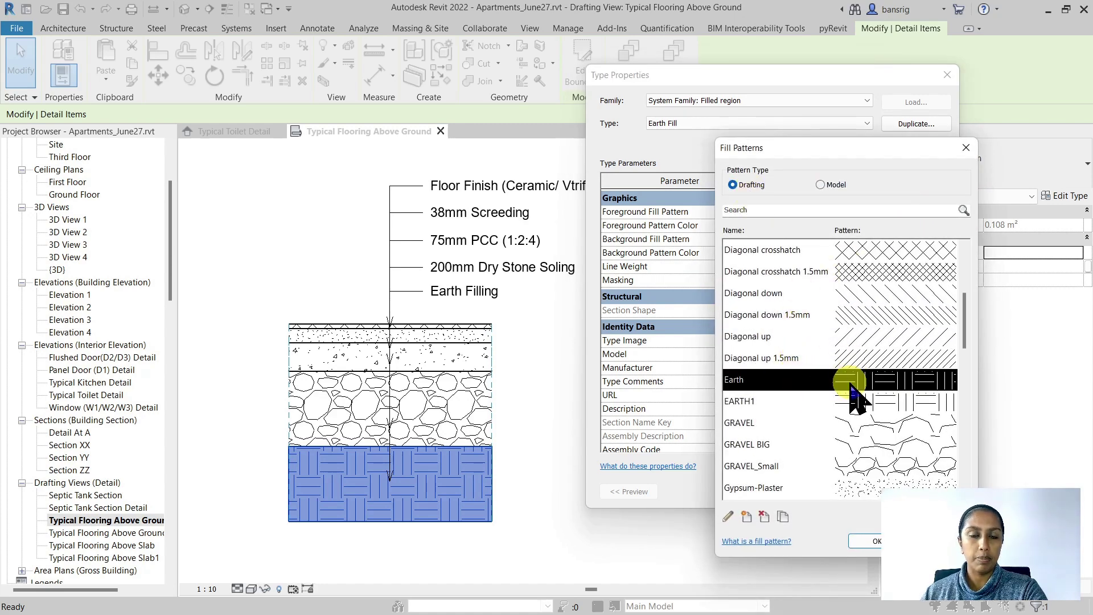
click(871, 540)
click(804, 488)
key(ctrl+Tab)
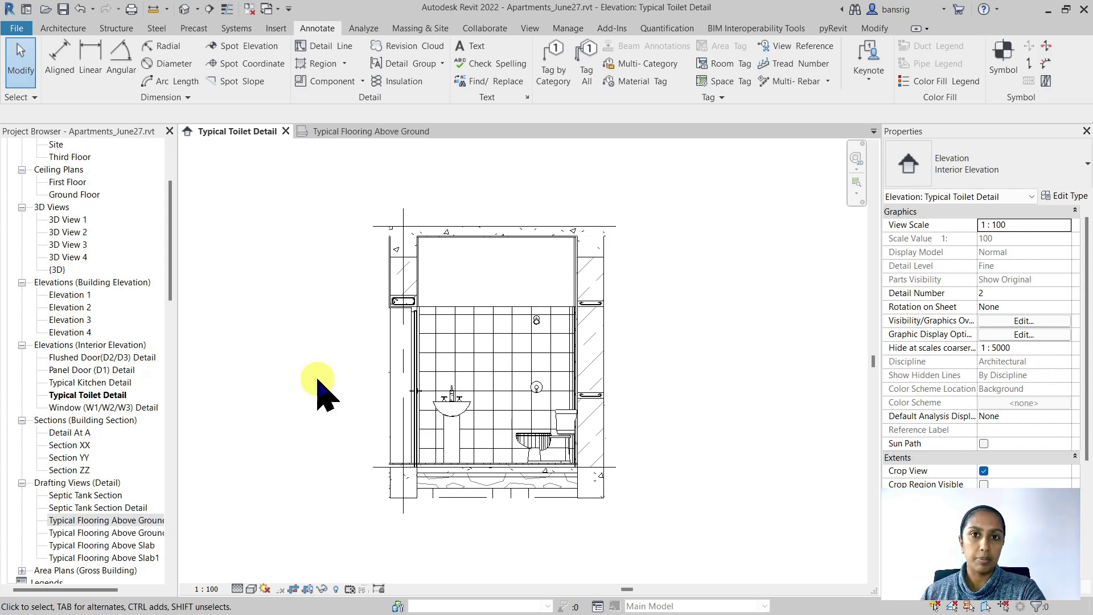
Step: Open the Fill Pattern drafting view and check the lower filled region's type properties
click(337, 132)
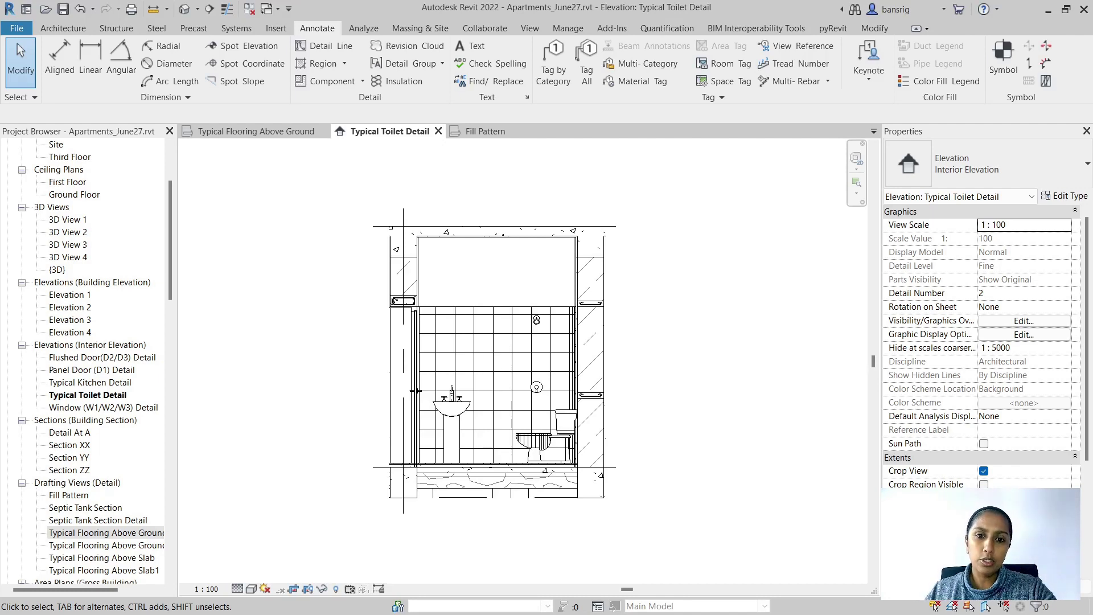
click(464, 133)
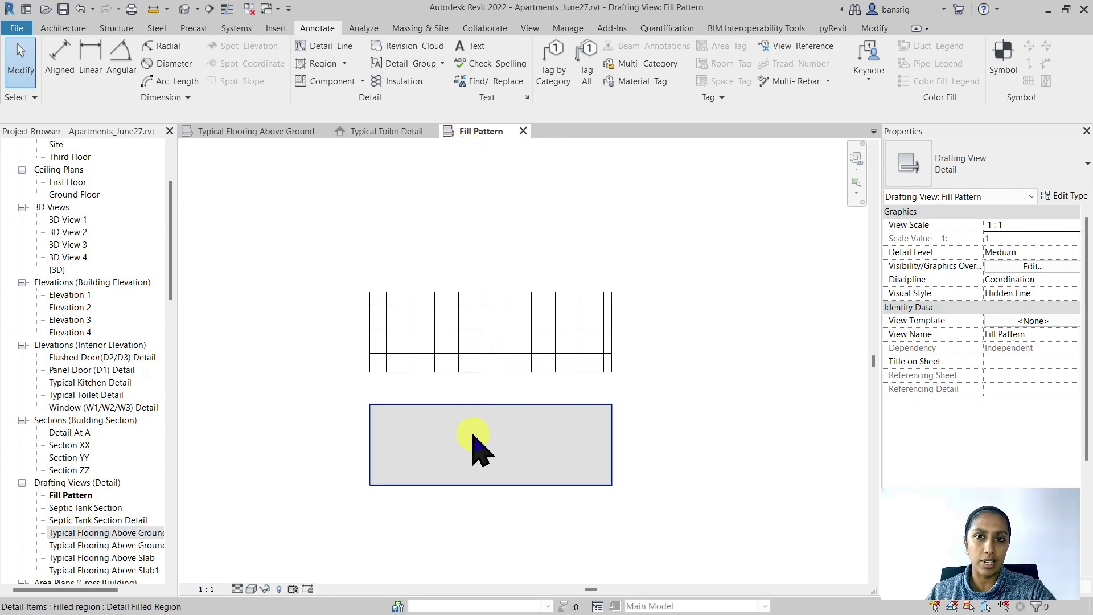
click(595, 431)
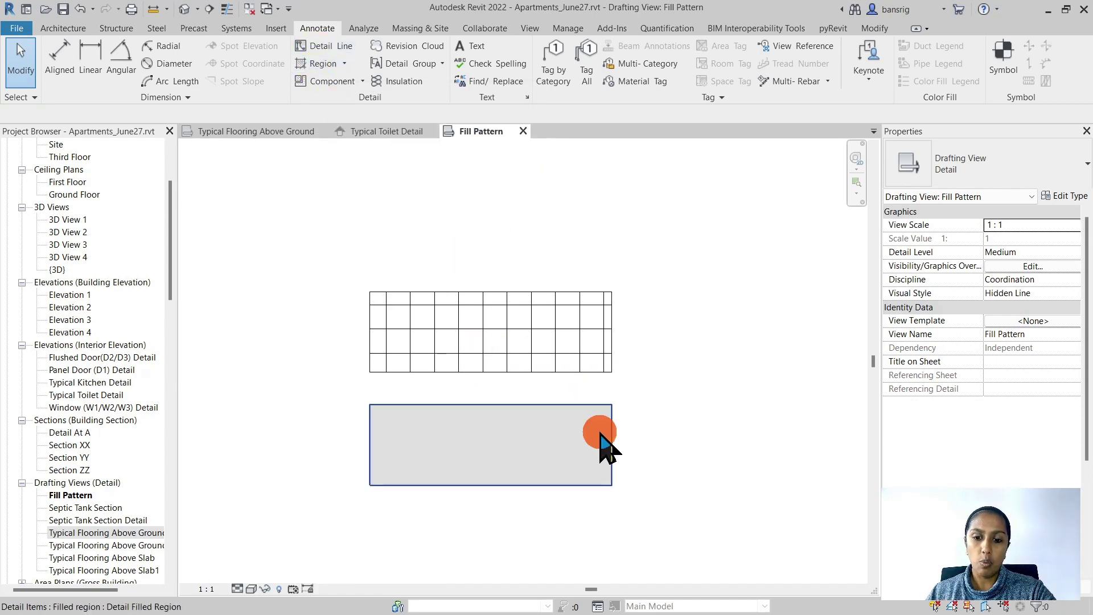
click(1081, 196)
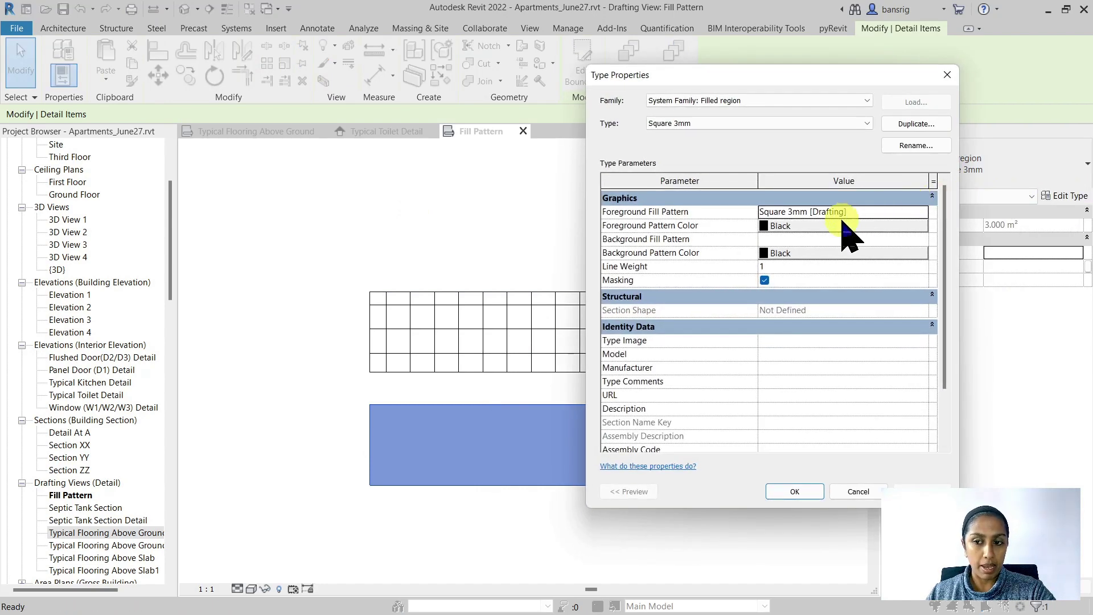
click(947, 74)
Step: Check the upper filled region's type properties, and clear the selection without changing them
click(486, 305)
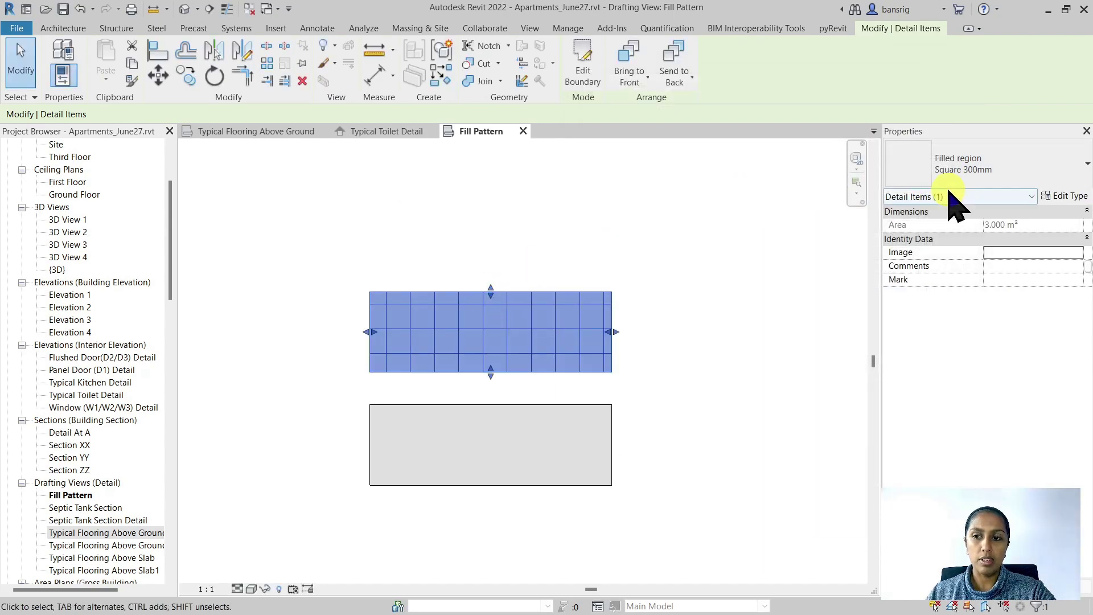
click(1065, 196)
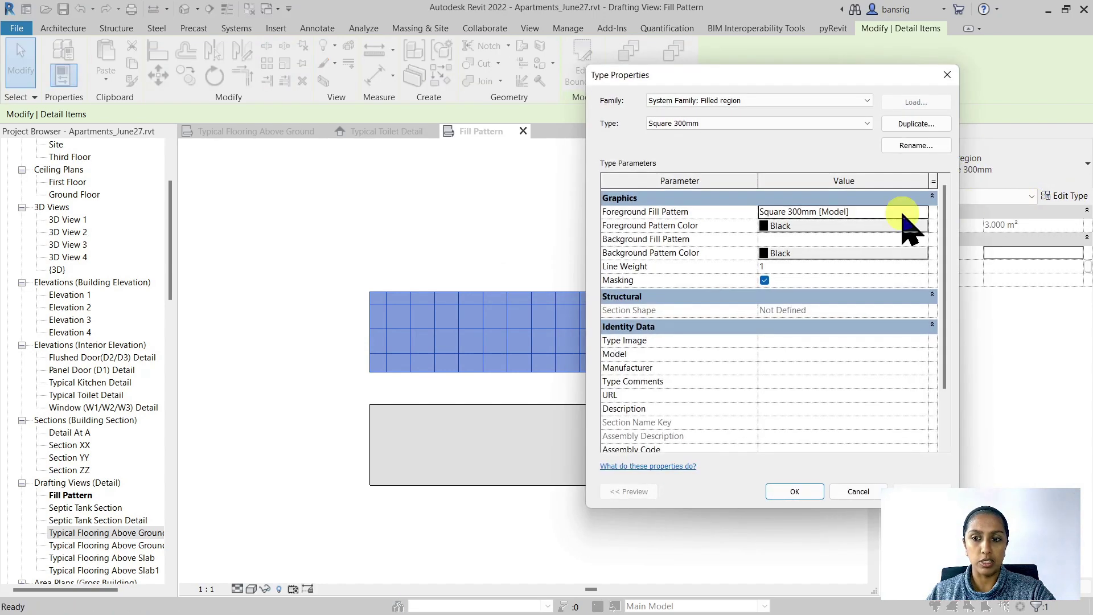
click(855, 490)
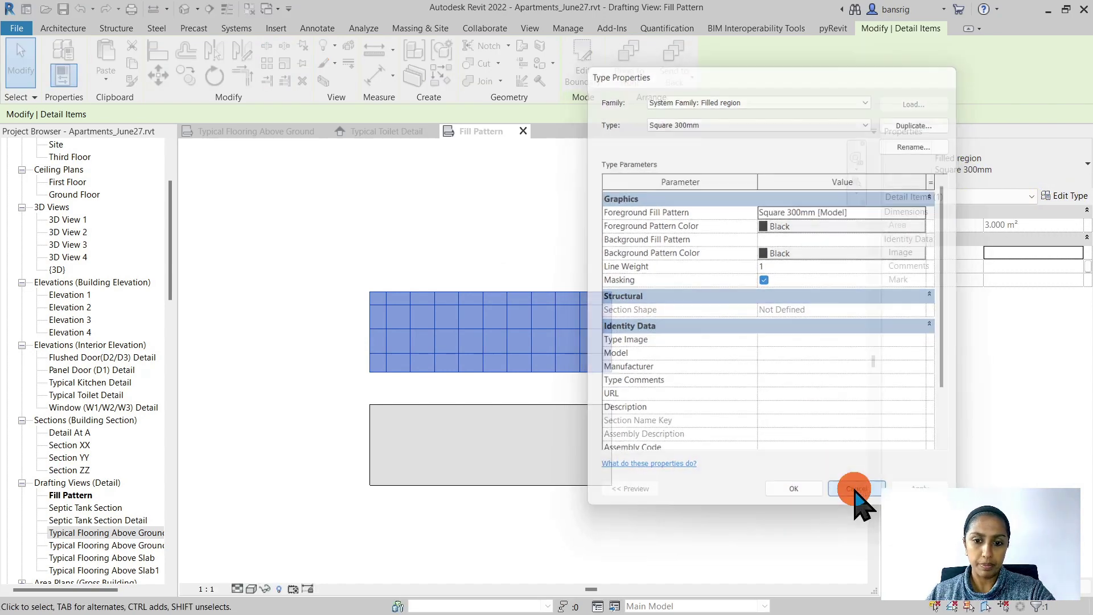
click(754, 498)
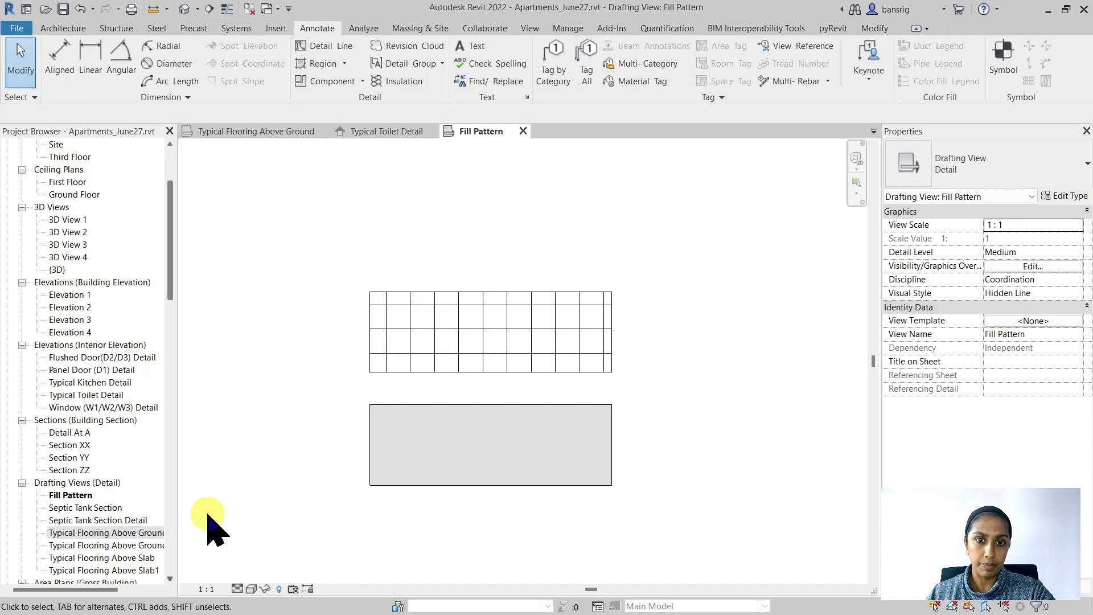
Step: Measure the width of one grid square in the upper filled region
click(152, 10)
scroll(349, 275, up, 5)
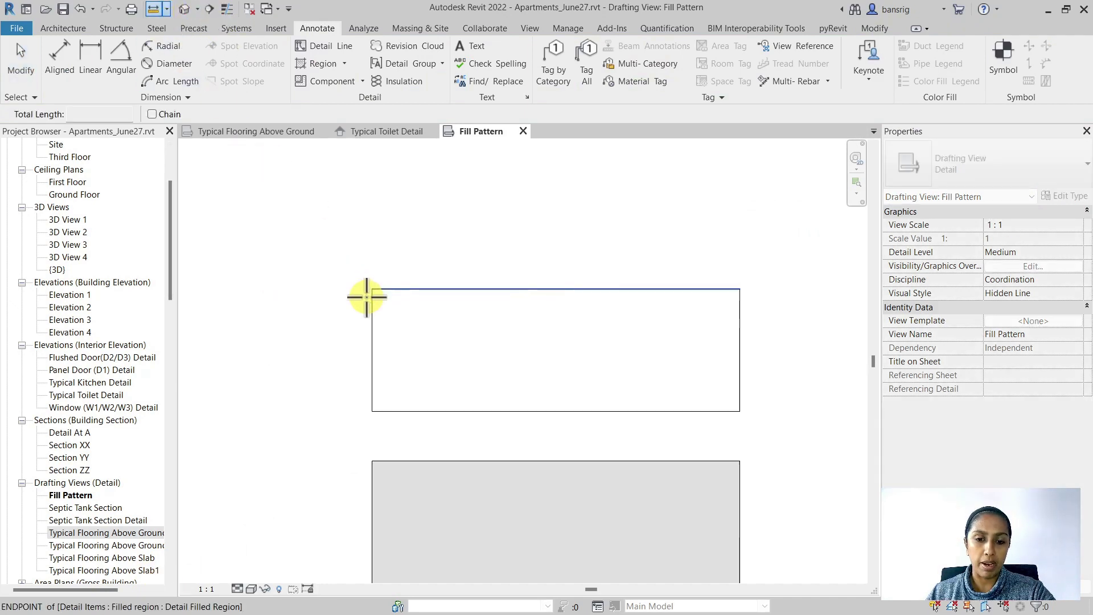
click(393, 288)
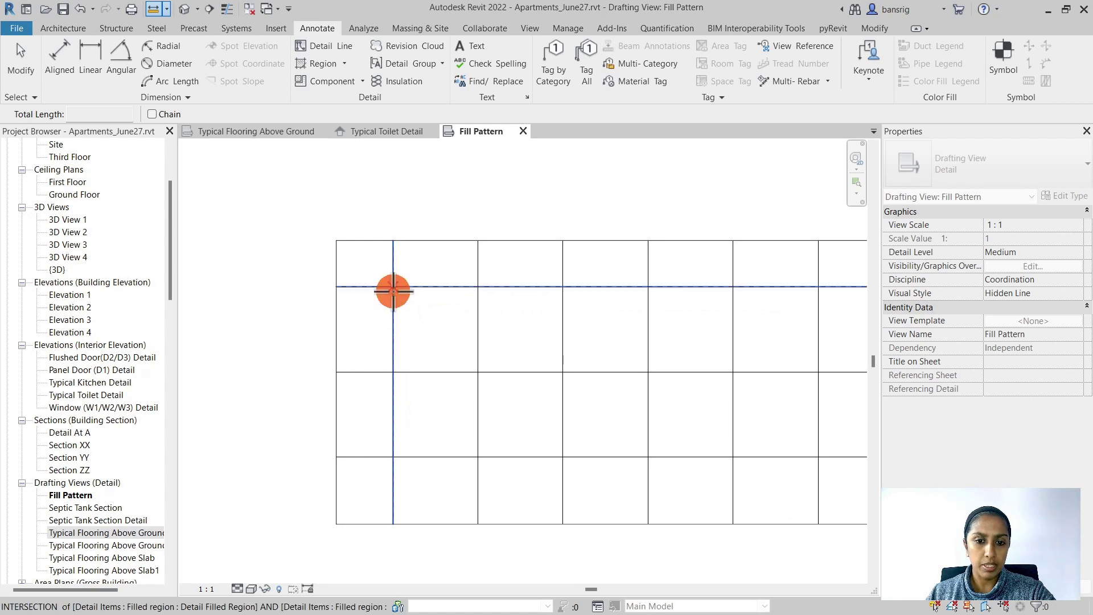
click(477, 286)
scroll(464, 267, down, 3)
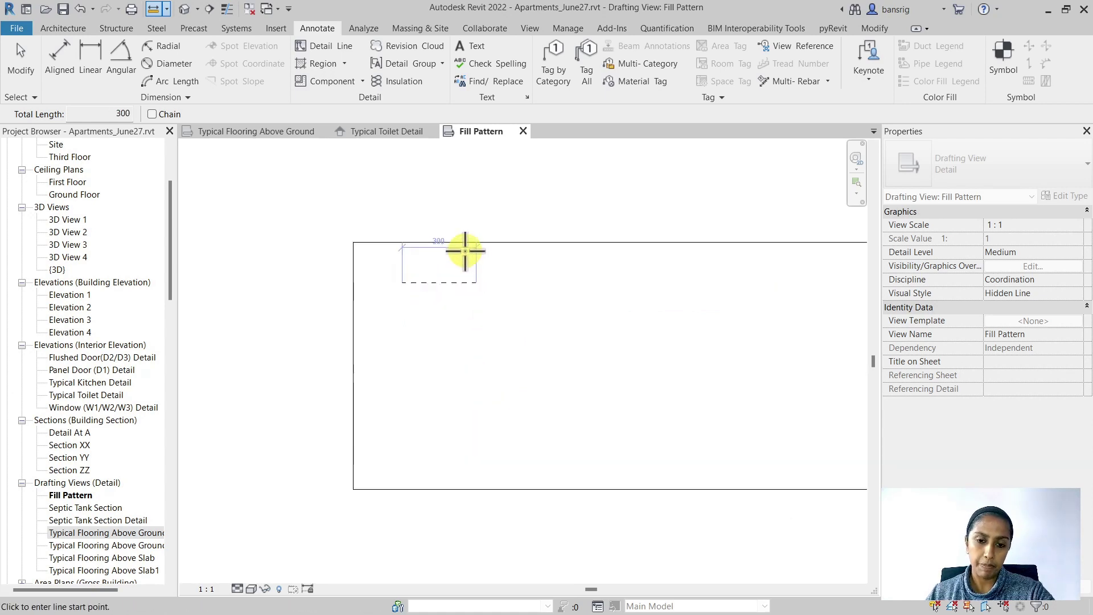
Step: Measure the width of one grid square in the lower filled region
scroll(429, 329, up, 8)
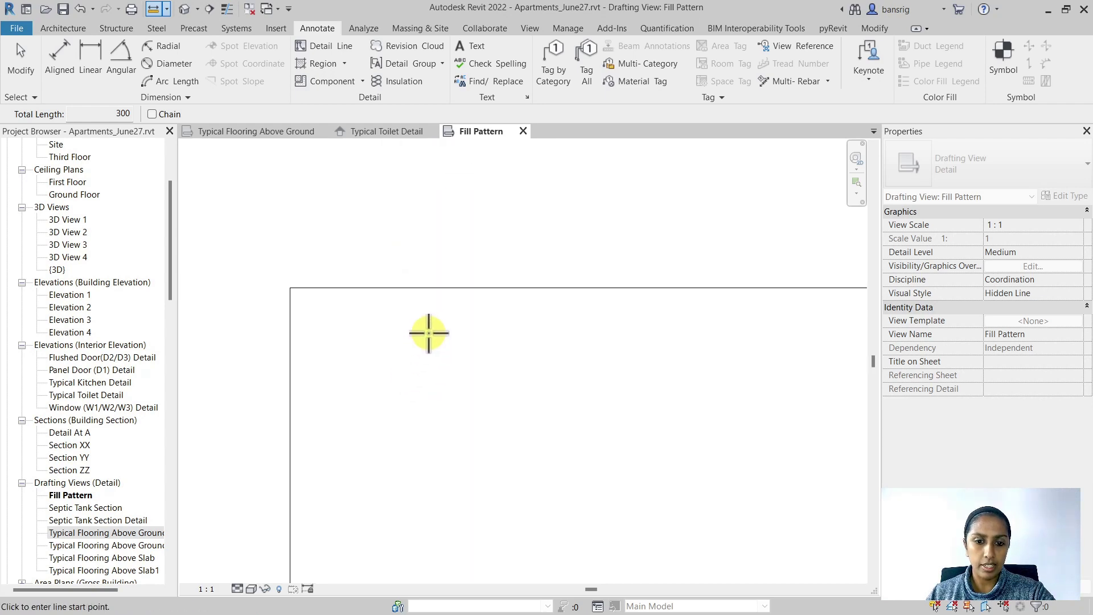
scroll(429, 264, up, 5)
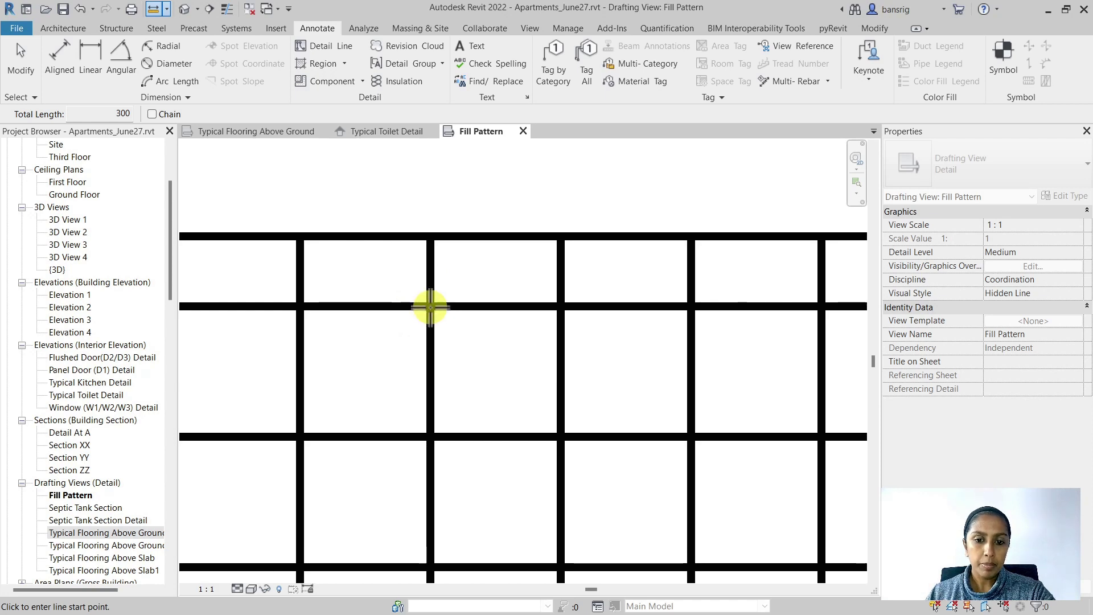
click(430, 306)
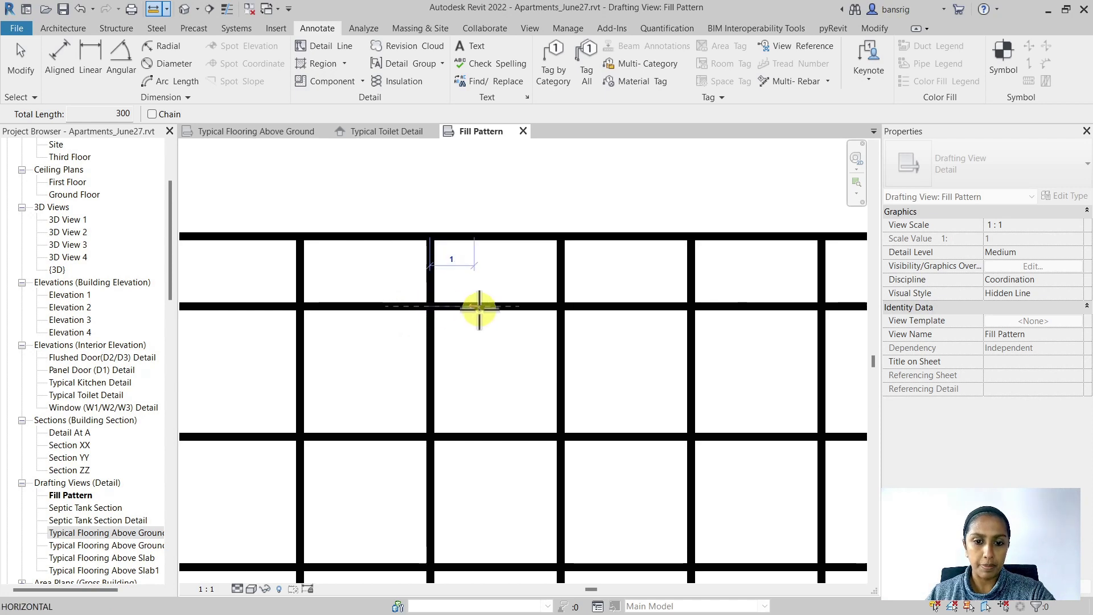
click(561, 306)
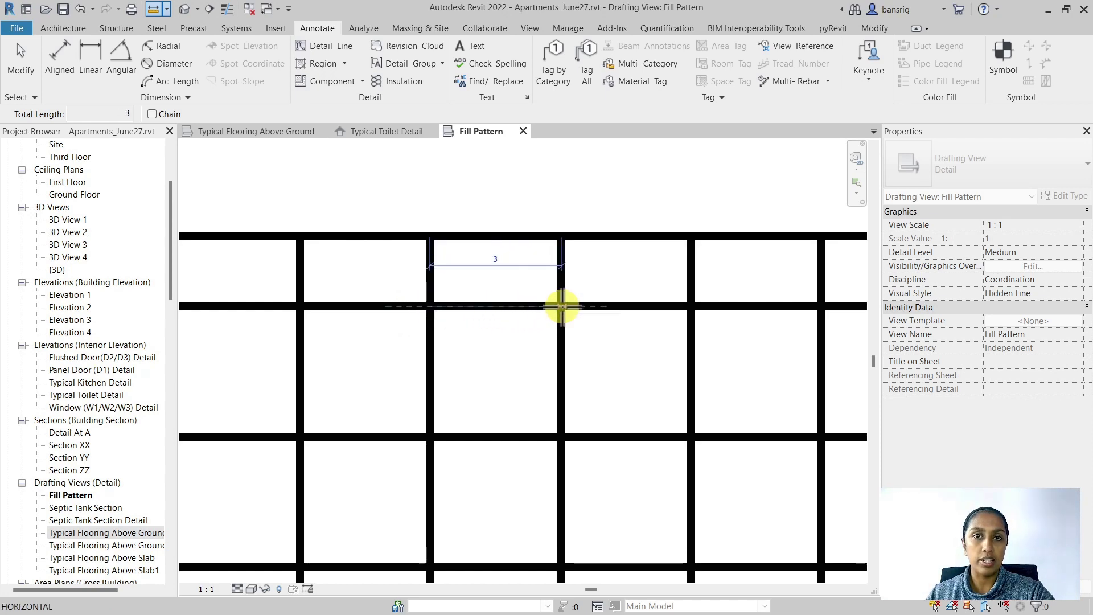
click(561, 306)
Step: Set the Fill Pattern drafting view's scale to 1:10
scroll(405, 356, down, 3)
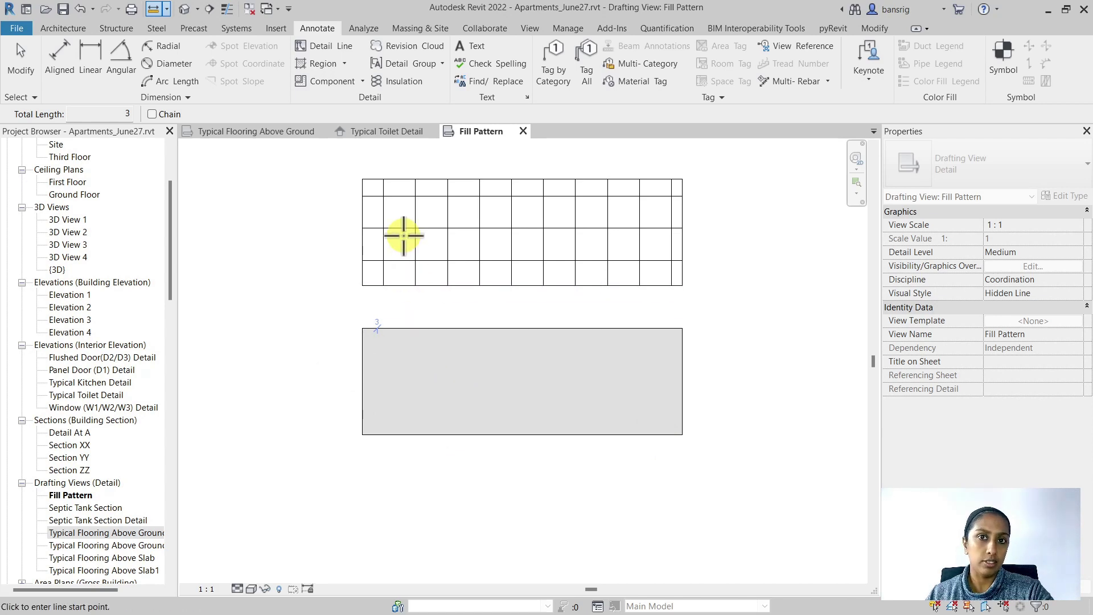
key(z)
key(f)
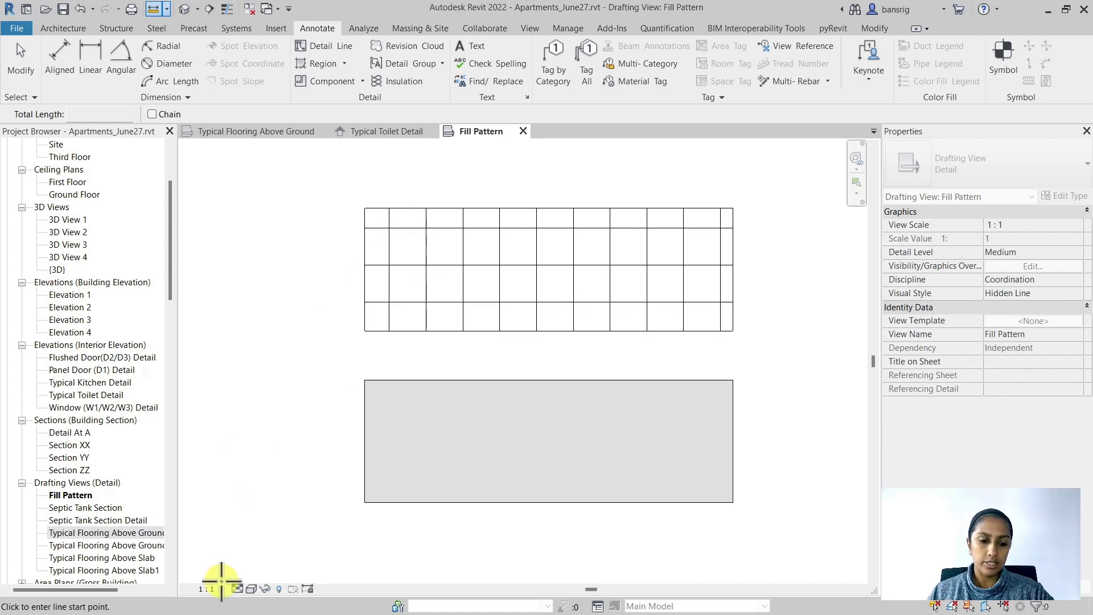
click(206, 588)
click(216, 440)
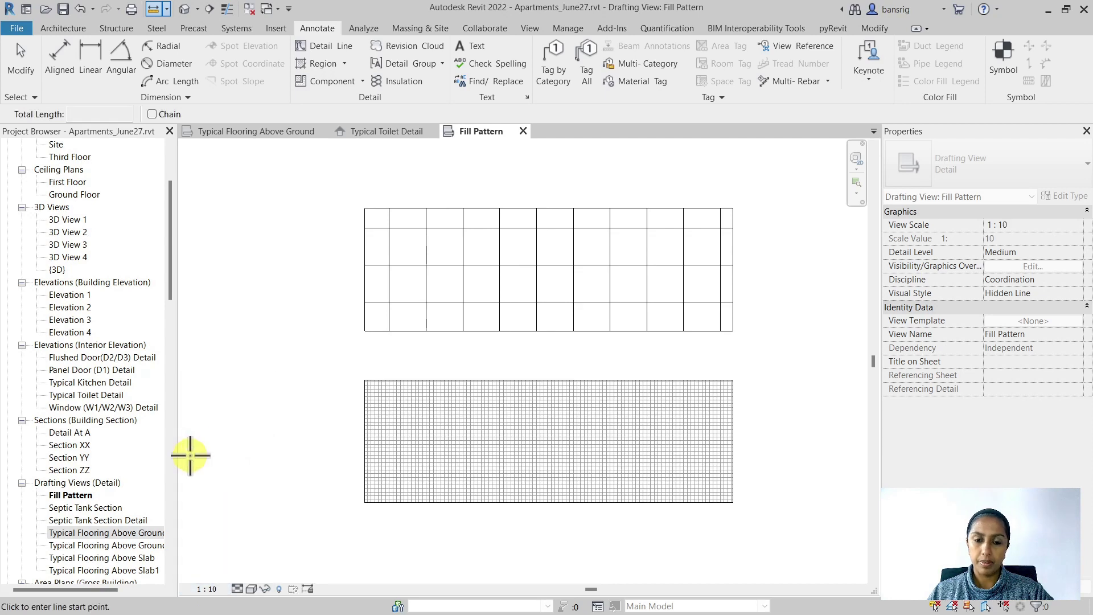
Step: Measure one grid square's width in the upper filled region and in the lower one at 1:10 scale
click(392, 228)
click(425, 228)
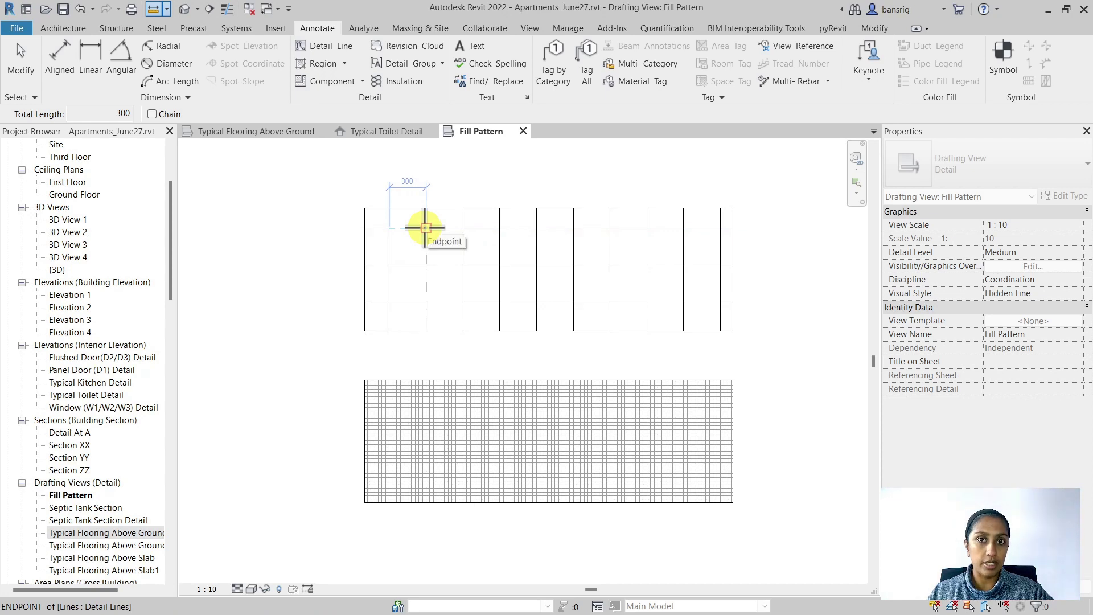
scroll(425, 227, up, 5)
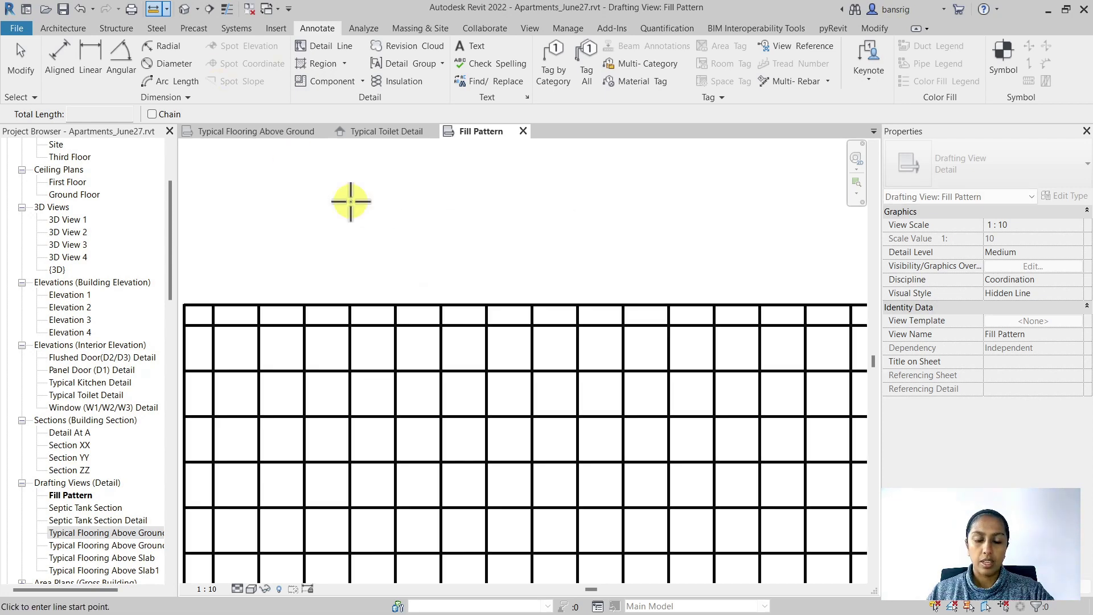
click(396, 326)
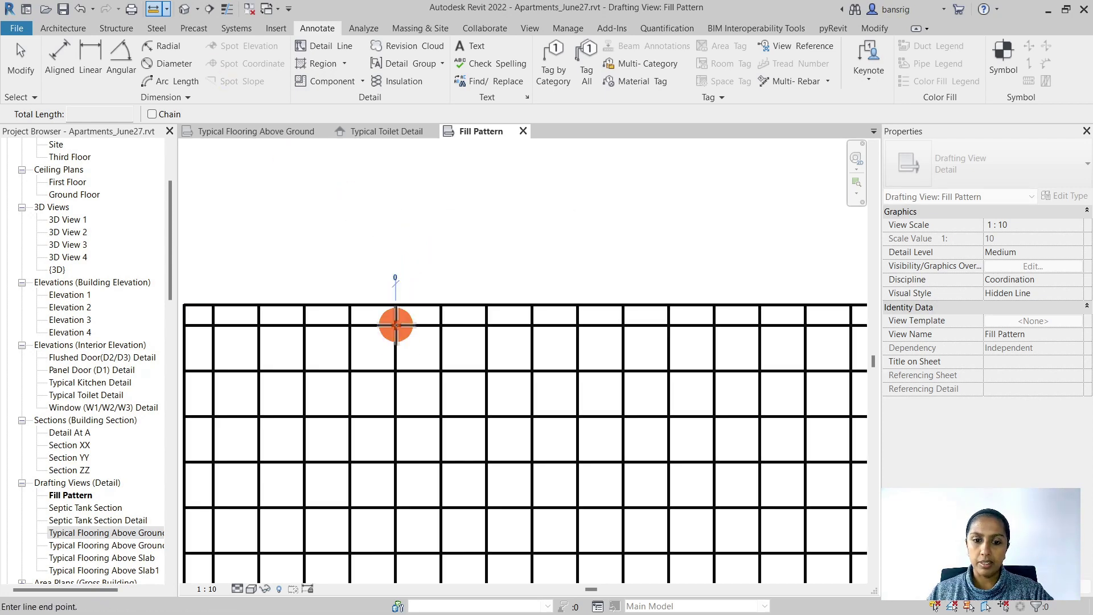
click(441, 324)
scroll(404, 353, down, 5)
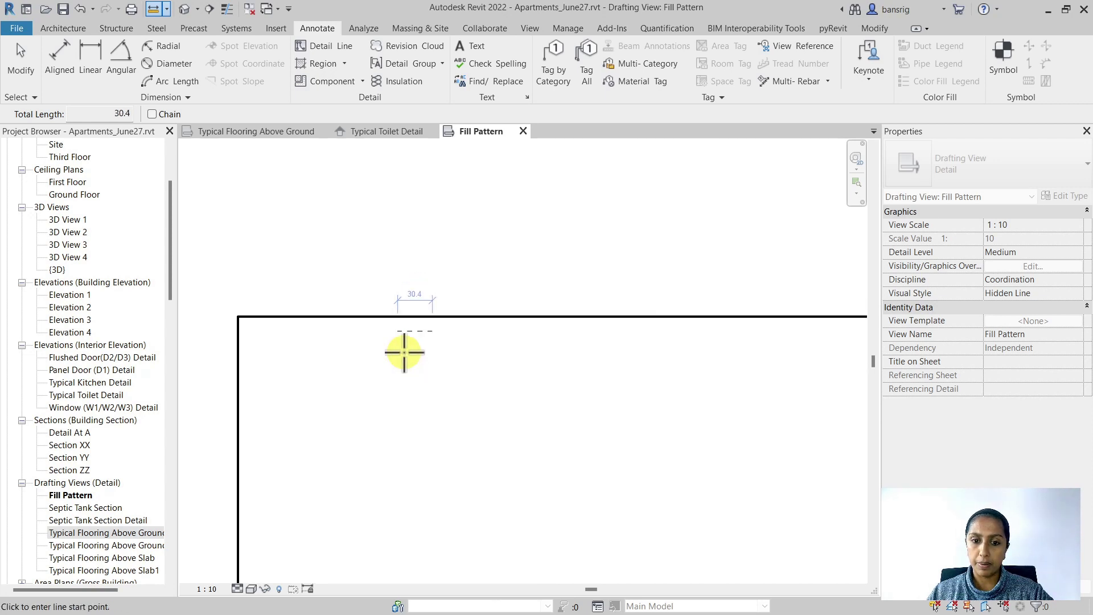
Step: Set the Fill Pattern drafting view's scale to 1:100
scroll(405, 351, down, 3)
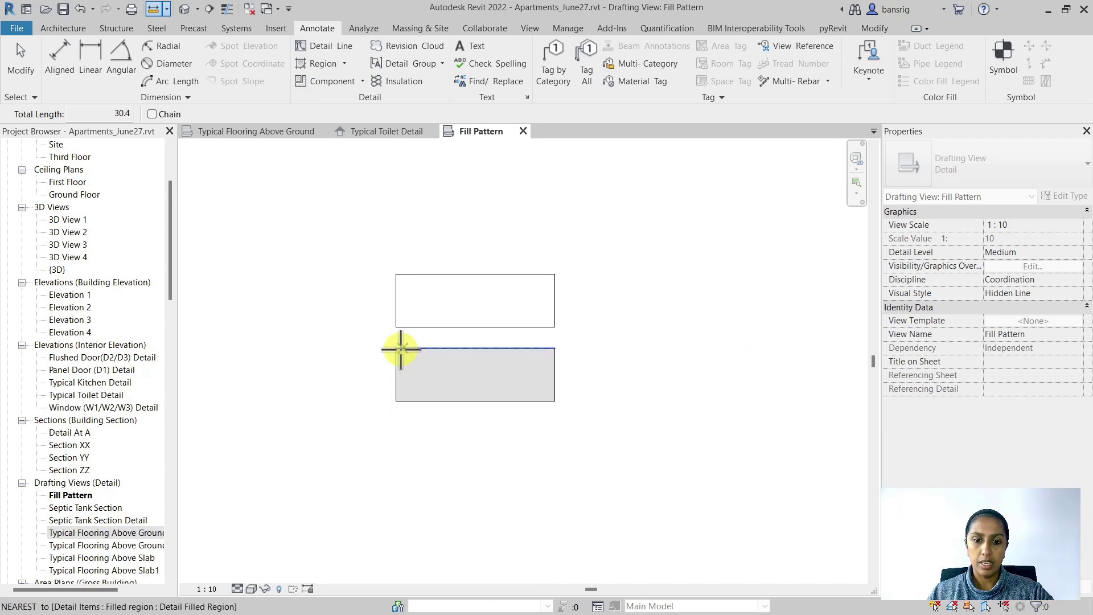
click(206, 588)
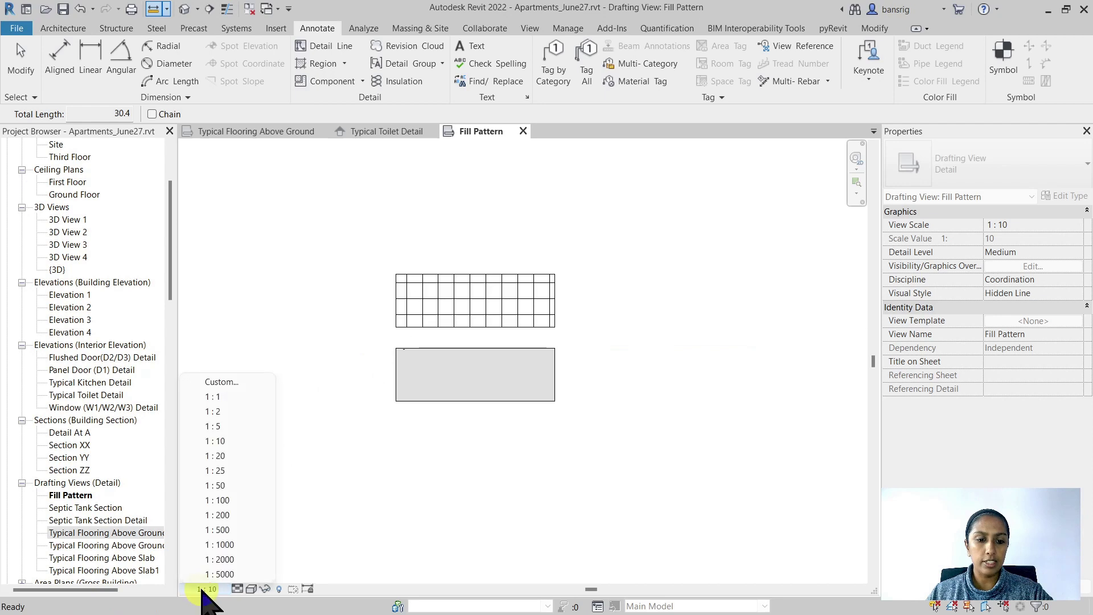
click(242, 500)
key(Escape)
Step: Measure one grid square's width in the upper filled region and in the lower one at 1:100 scale
click(153, 9)
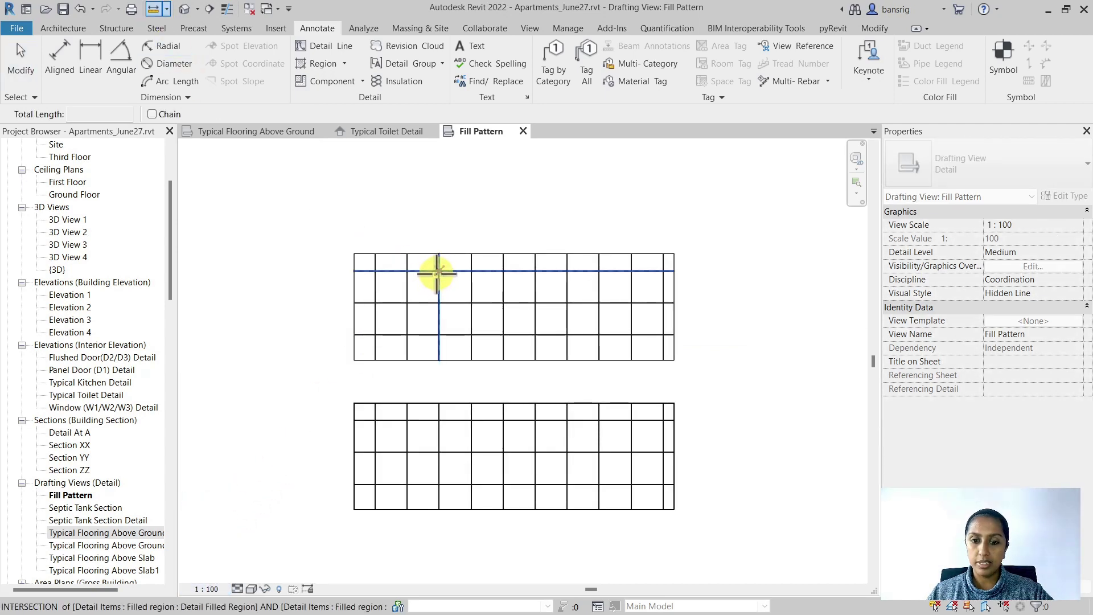
click(439, 271)
click(470, 271)
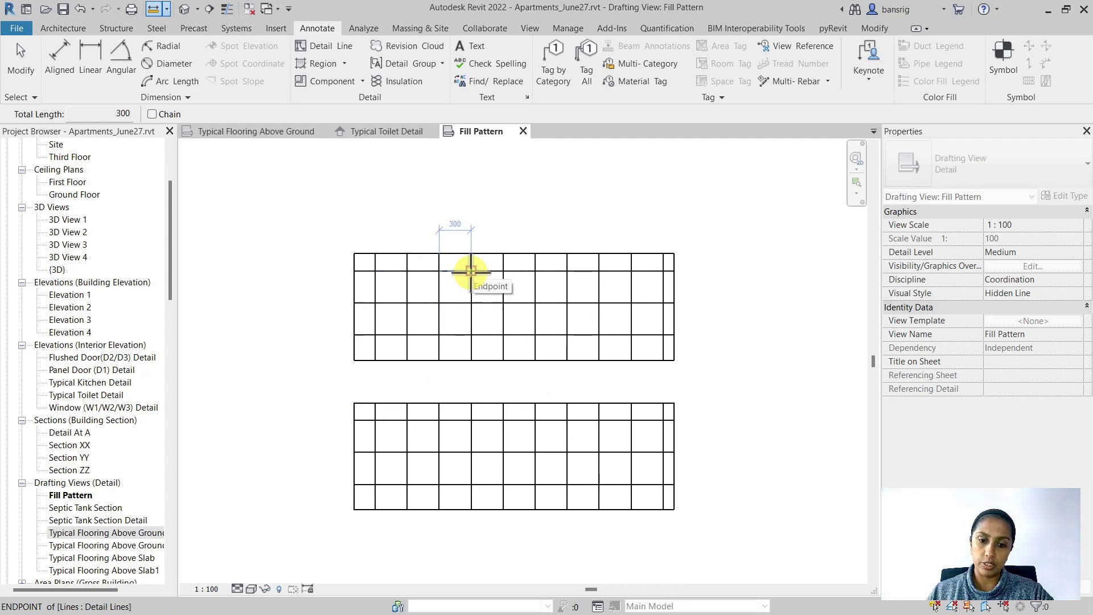
click(407, 420)
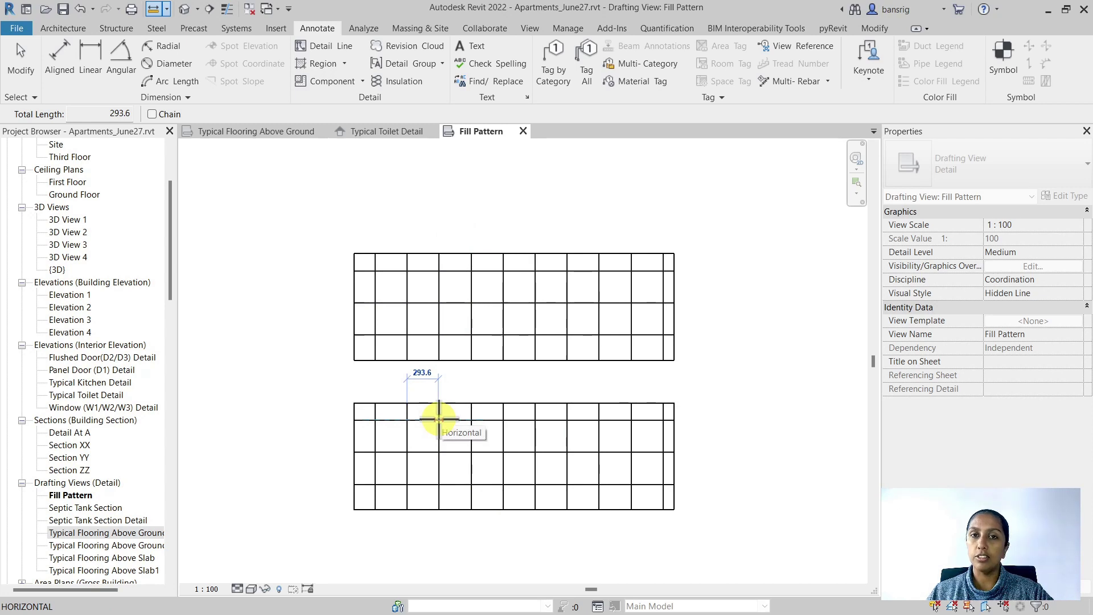
click(439, 419)
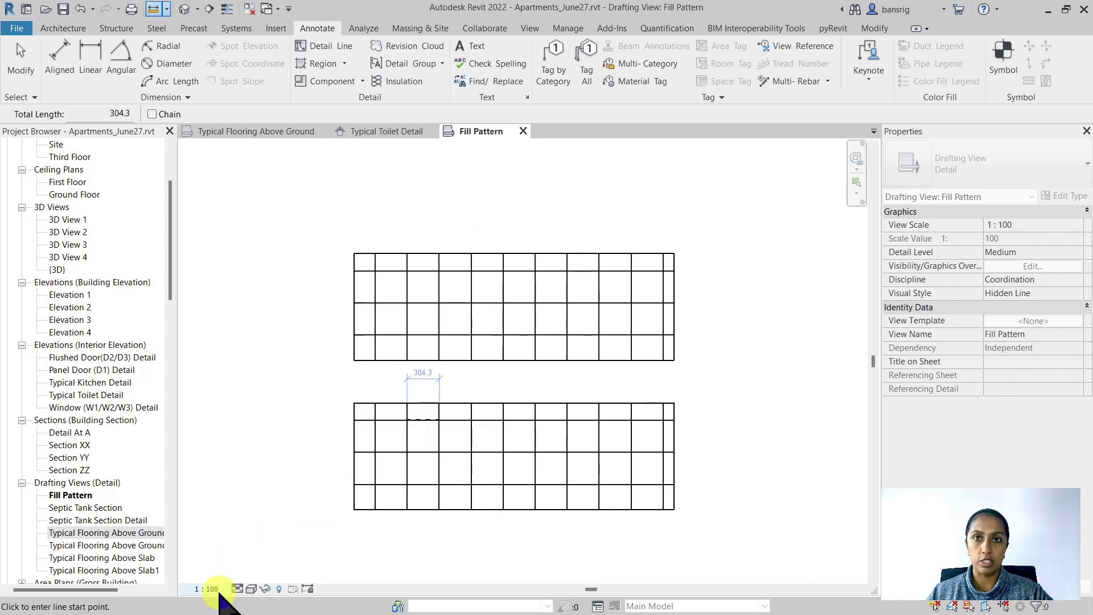
key(Escape)
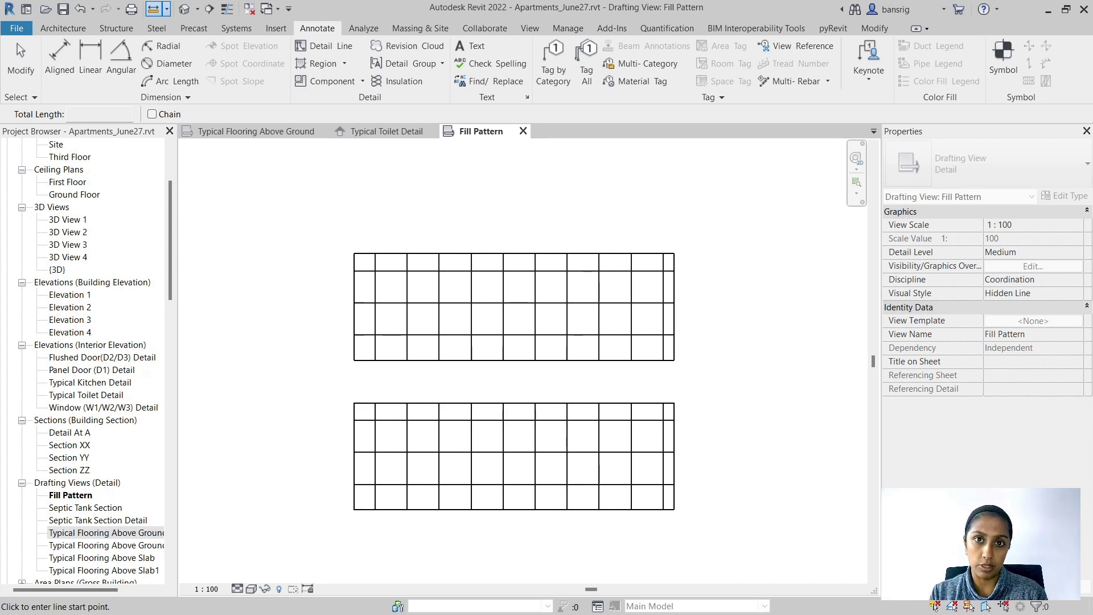
key(Escape)
key(Escape)
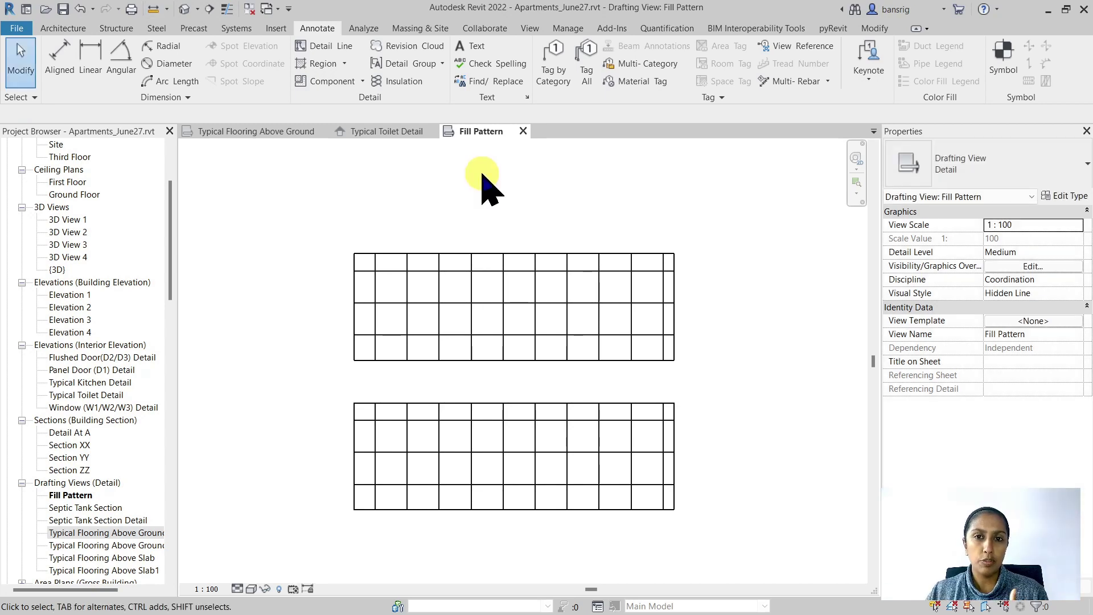
Step: Move the first vertical pattern line of the upper filled region onto the region's left boundary
click(377, 293)
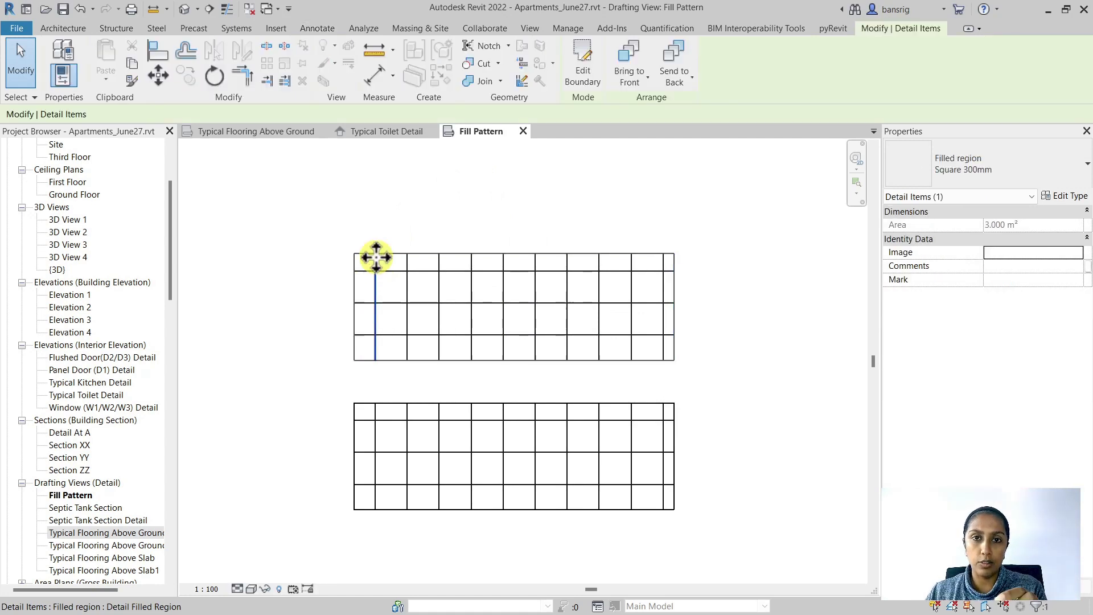
click(158, 75)
scroll(359, 265, up, 3)
click(400, 279)
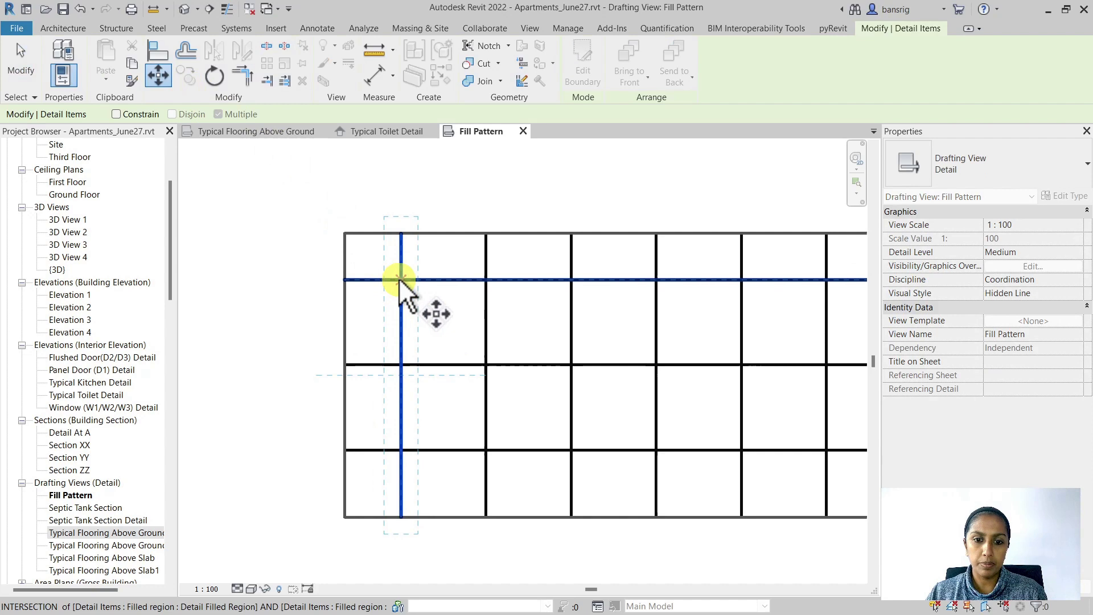
click(345, 279)
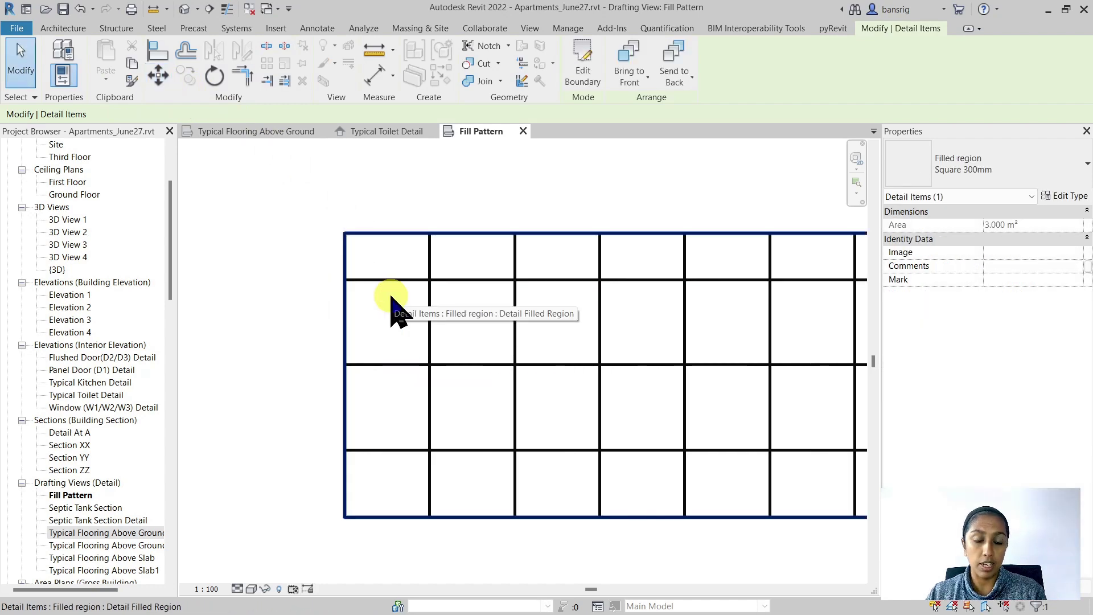
Step: Align the first horizontal pattern line of the upper filled region with the region's top boundary
click(158, 52)
click(364, 232)
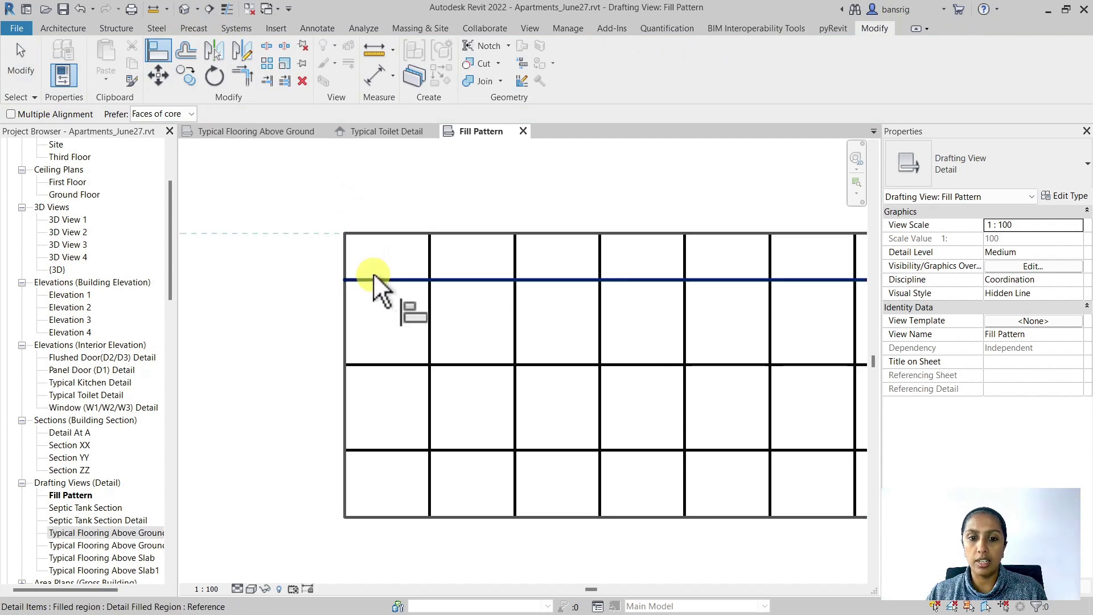
click(373, 278)
key(Escape)
scroll(292, 287, down, 3)
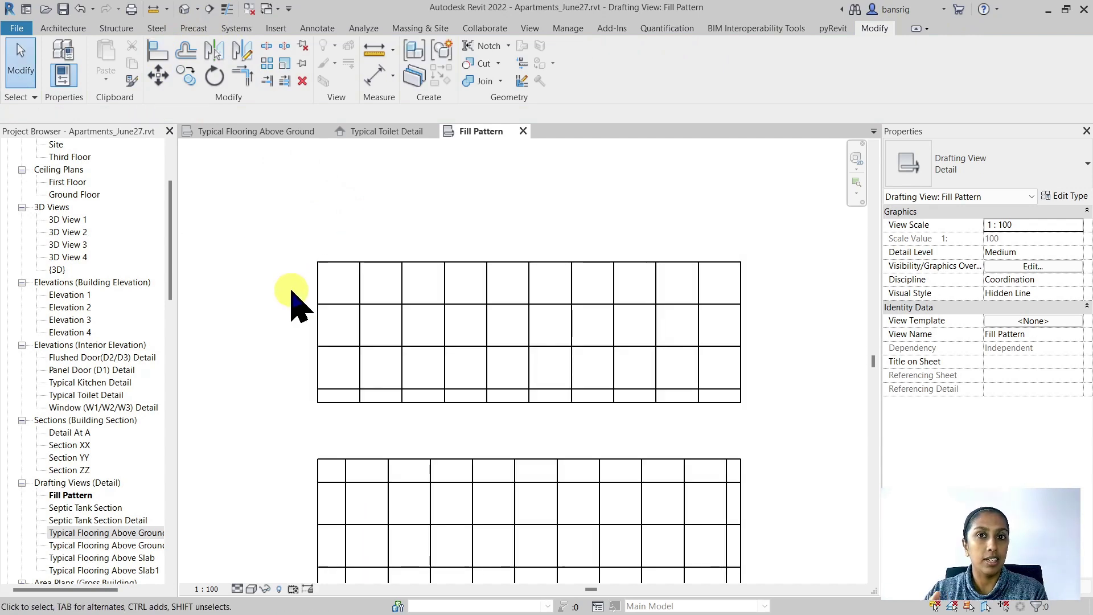
Step: Select the lower Square 3mm filled region to check how its drafting pattern can be picked, and clear the selection
scroll(292, 302, down, 1)
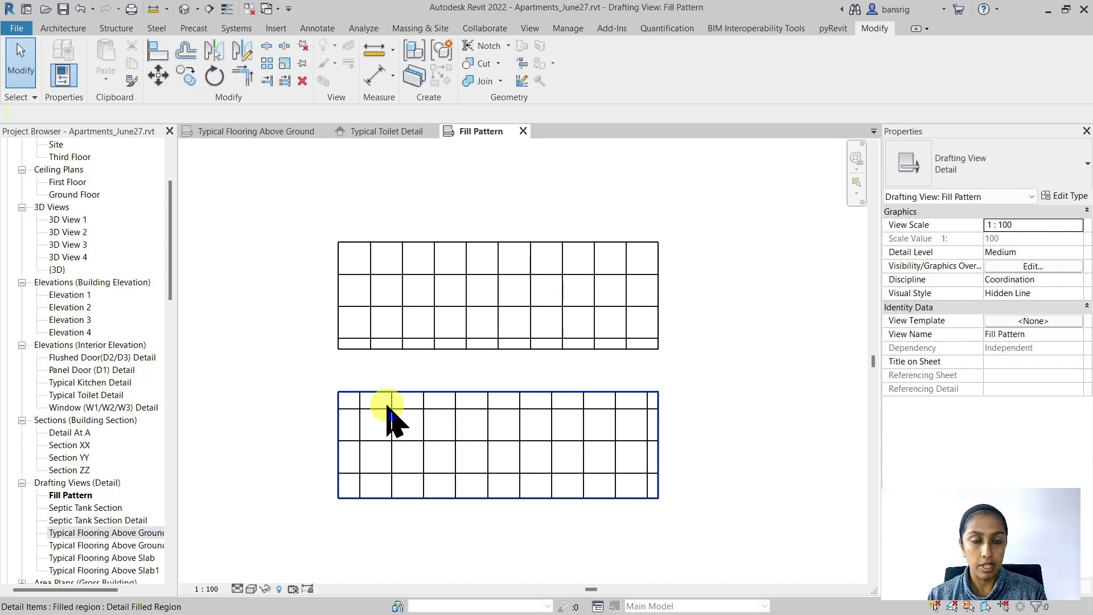
click(657, 439)
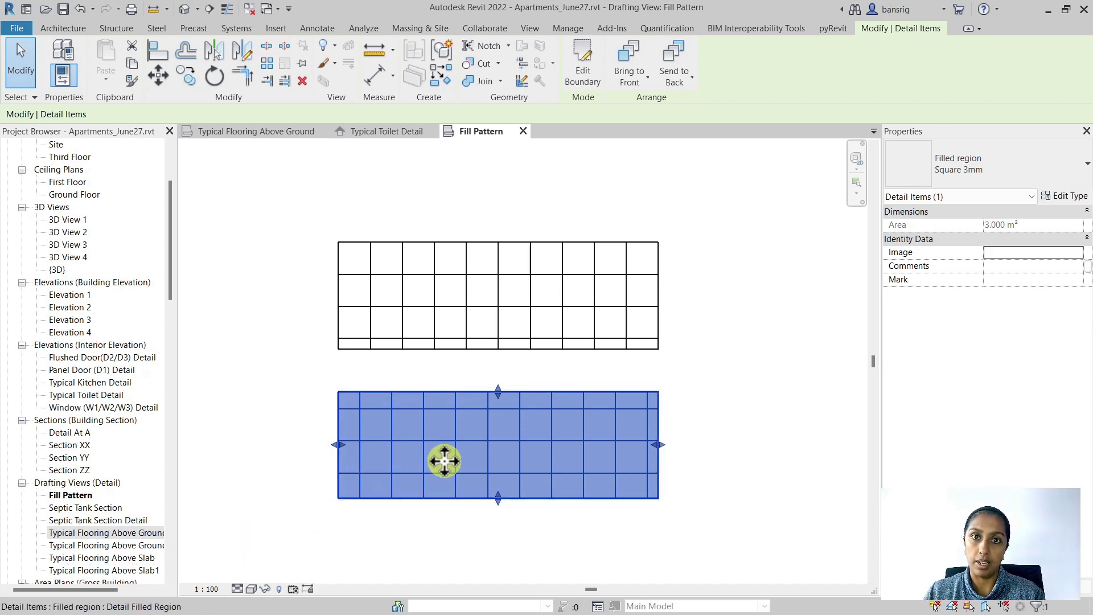
click(291, 444)
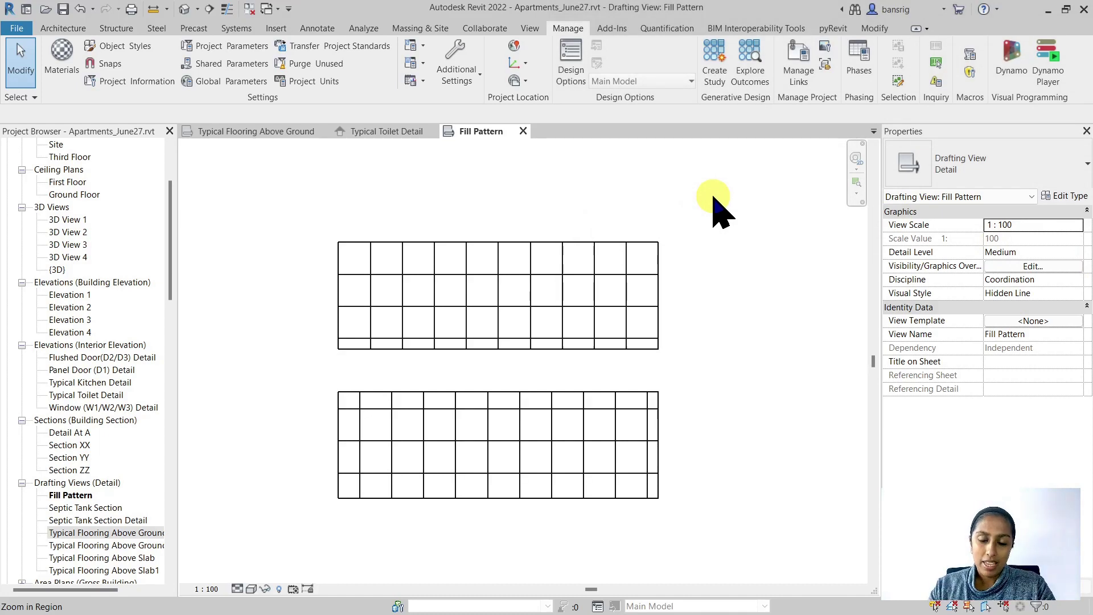
Step: Start a new drafting fill pattern and name it "Rectangular 3mmx6mm"
click(465, 82)
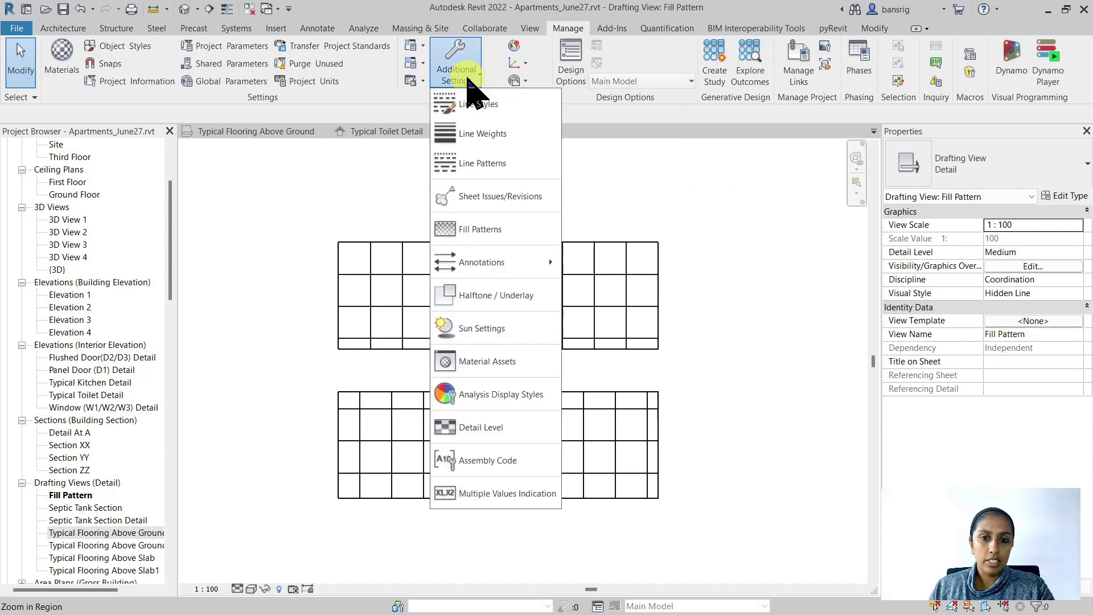
click(484, 230)
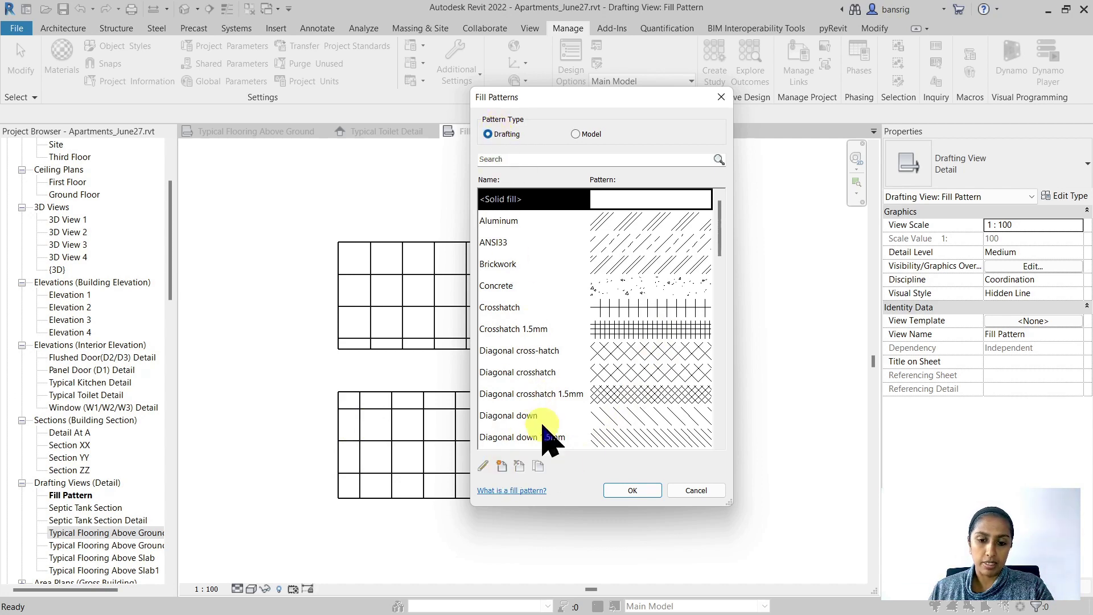
click(501, 465)
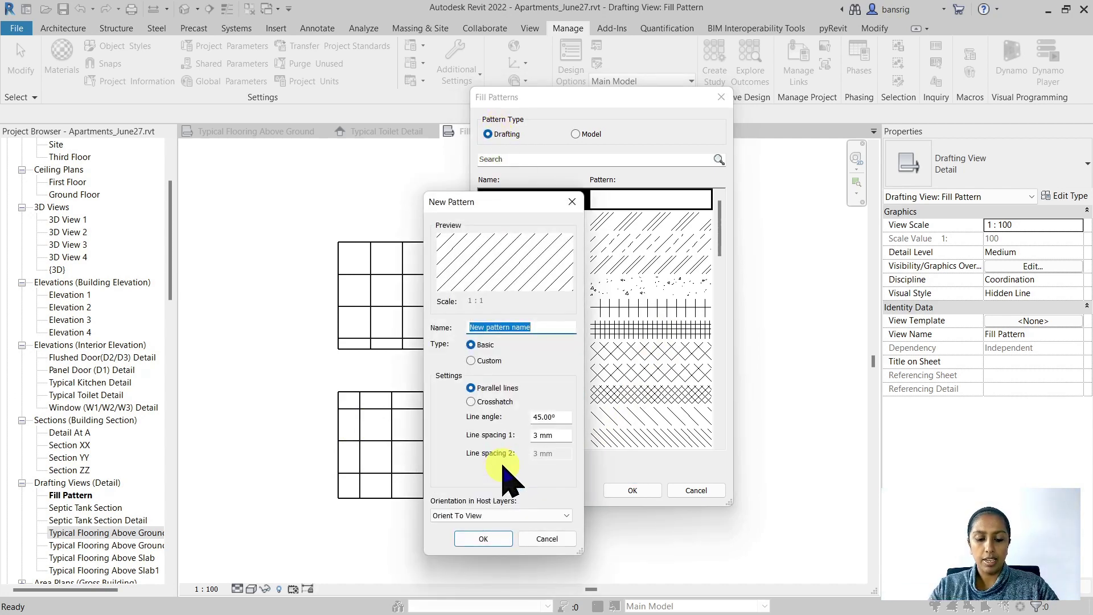
text(S)
text(ectangular 3mmx6mm)
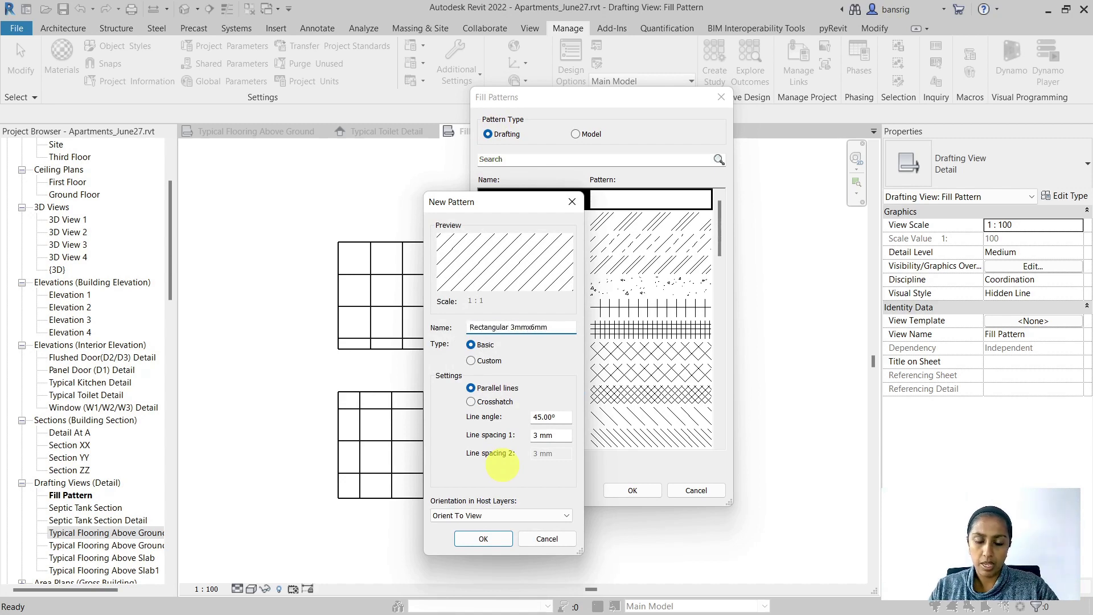
Step: Compare parallel lines with crosshatch, keep Crosshatch for the new pattern and set its line angle to 0
click(493, 402)
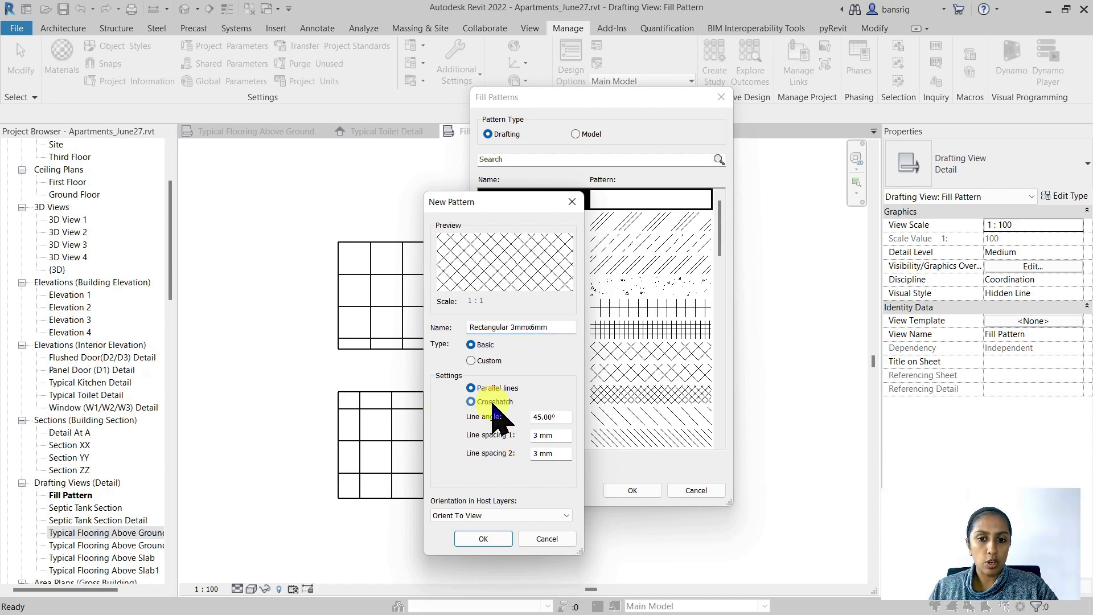
click(489, 388)
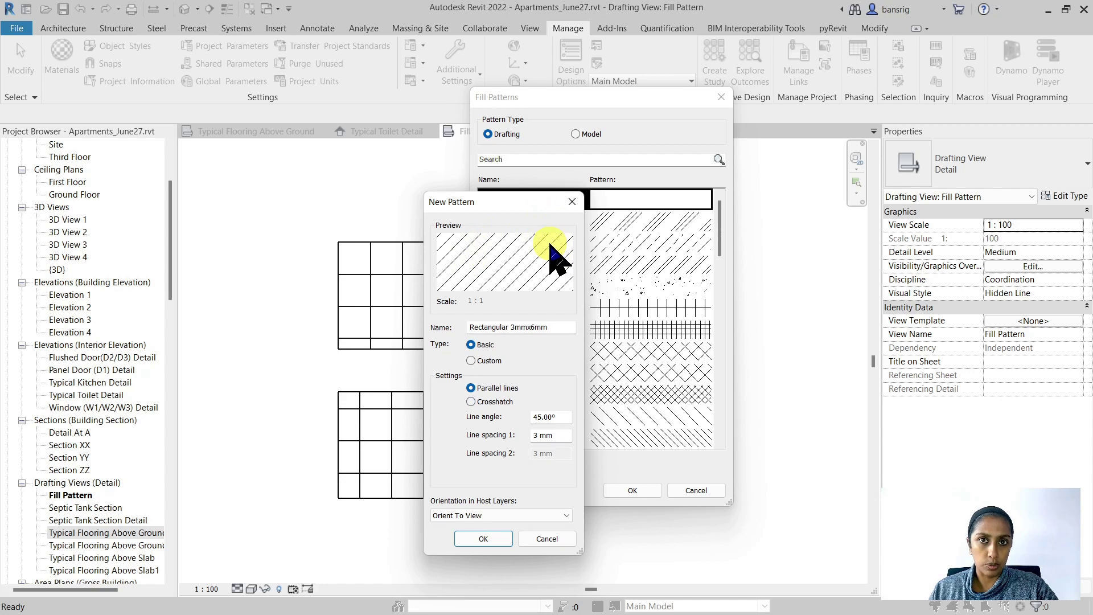
click(493, 402)
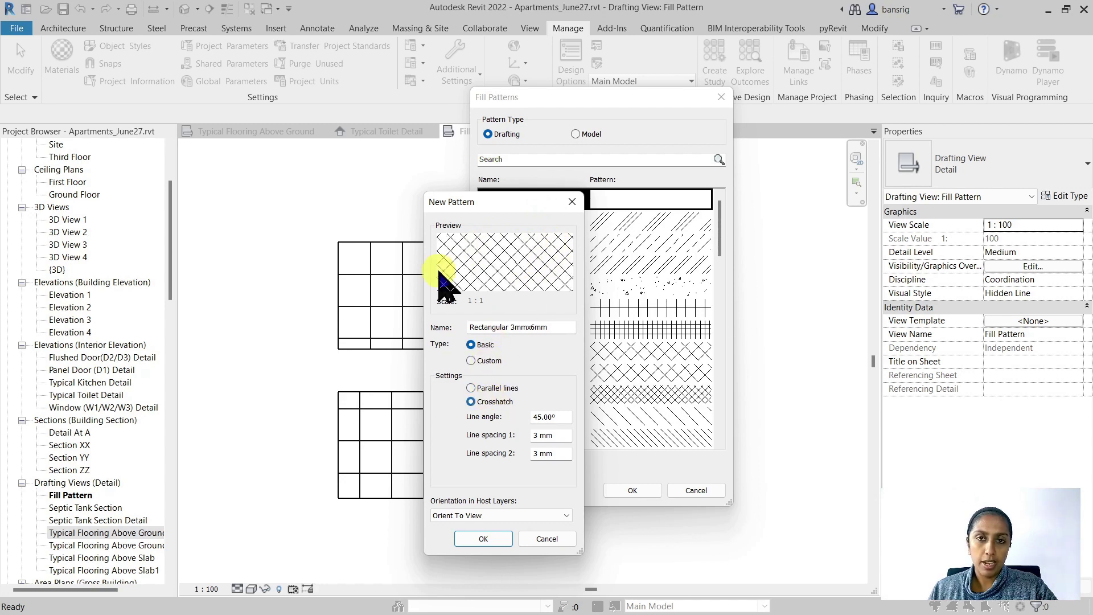
drag(564, 417, 523, 416)
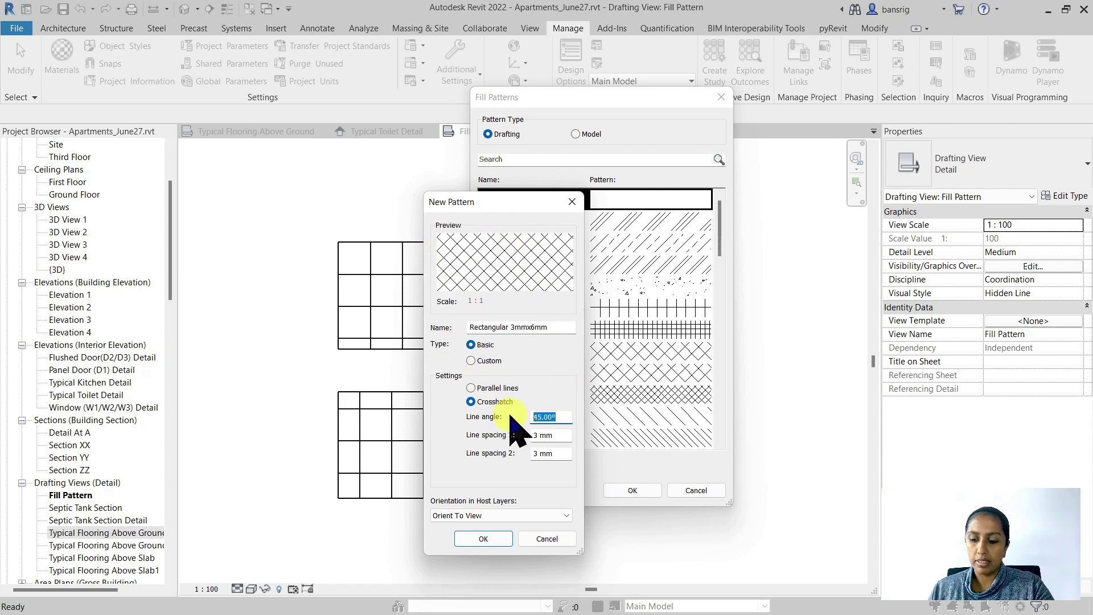
text(0)
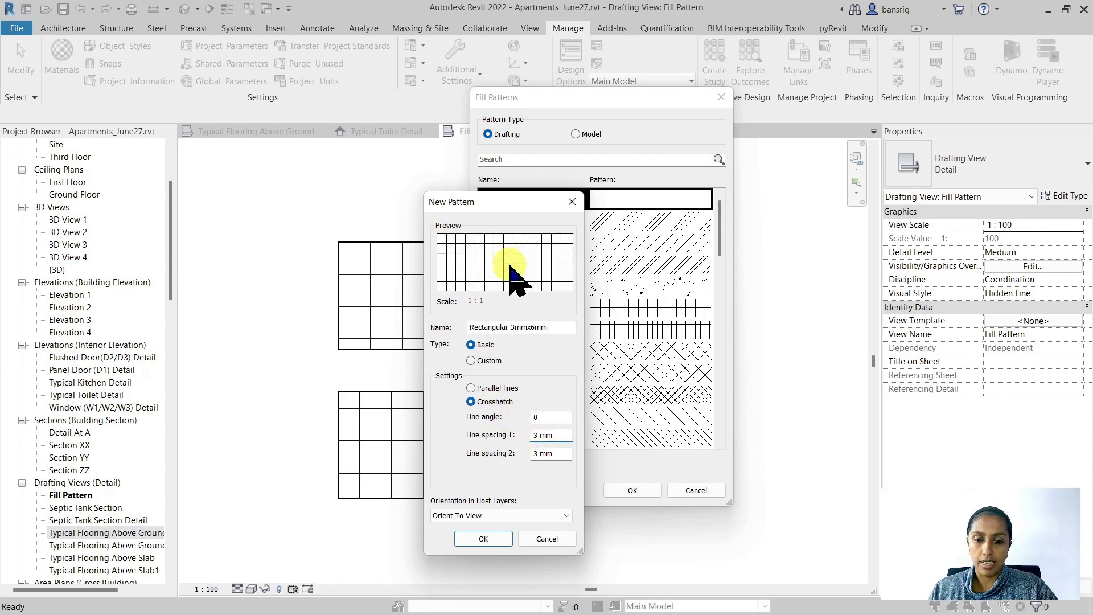
Step: Set the pattern's line spacing 2 to 6 mm and its line angle to 90, and save the new fill pattern
click(535, 434)
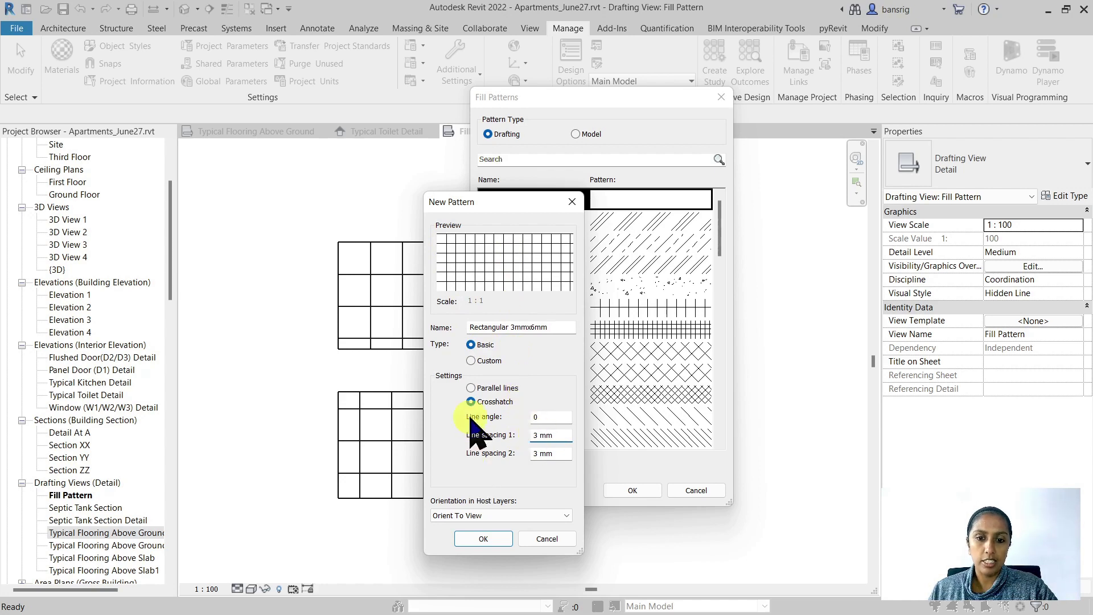
double_click(535, 454)
text(6)
click(546, 435)
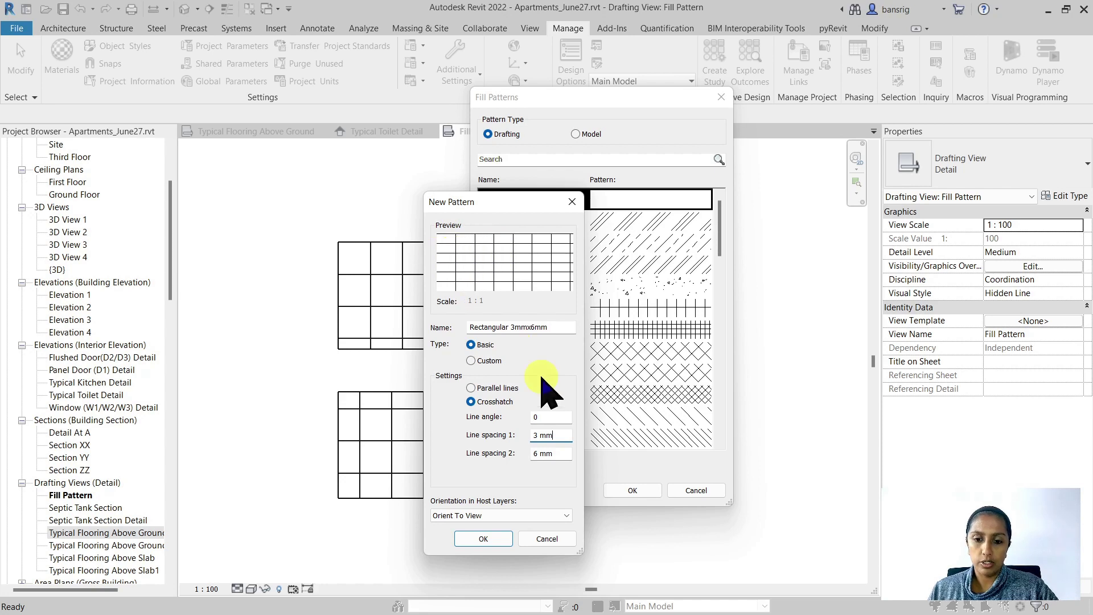
click(543, 417)
text(90)
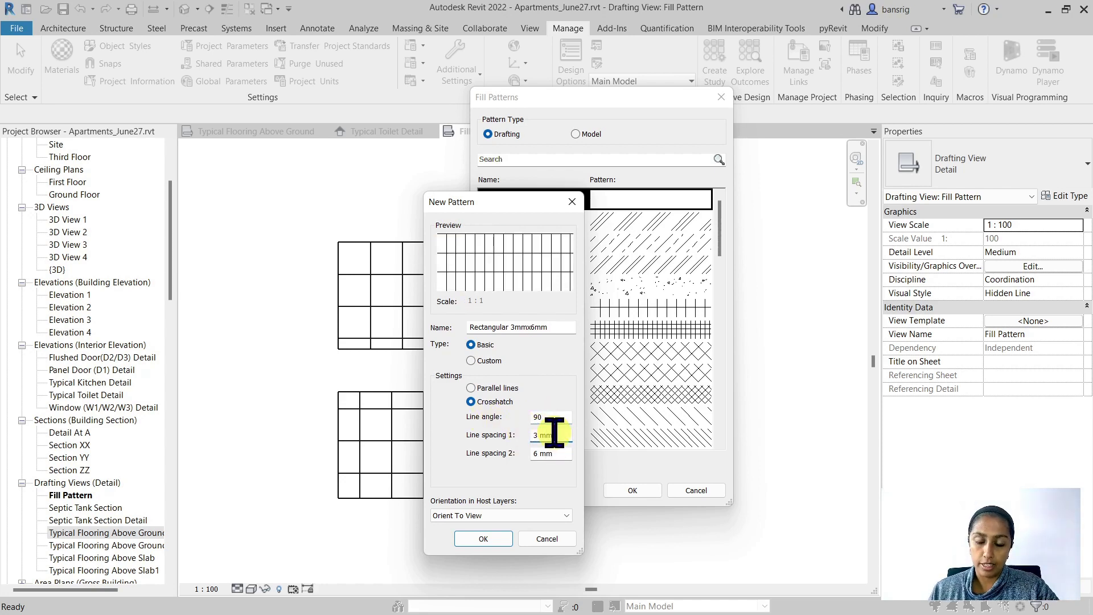
click(484, 538)
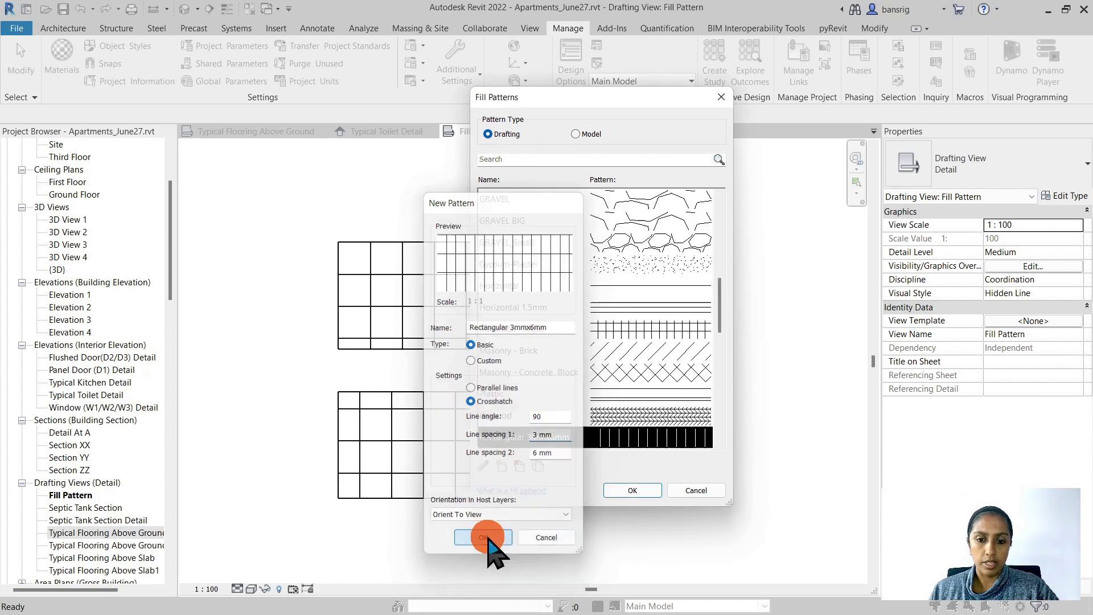
click(630, 490)
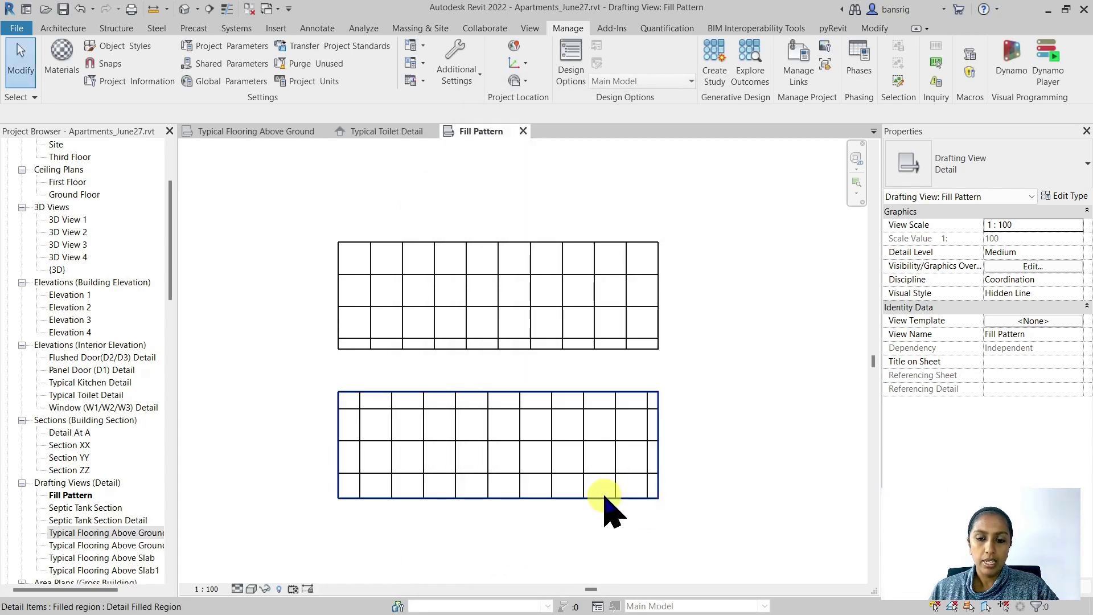
Step: Duplicate the lower filled region's Square 3mm type as "Rec 3x6"
click(604, 496)
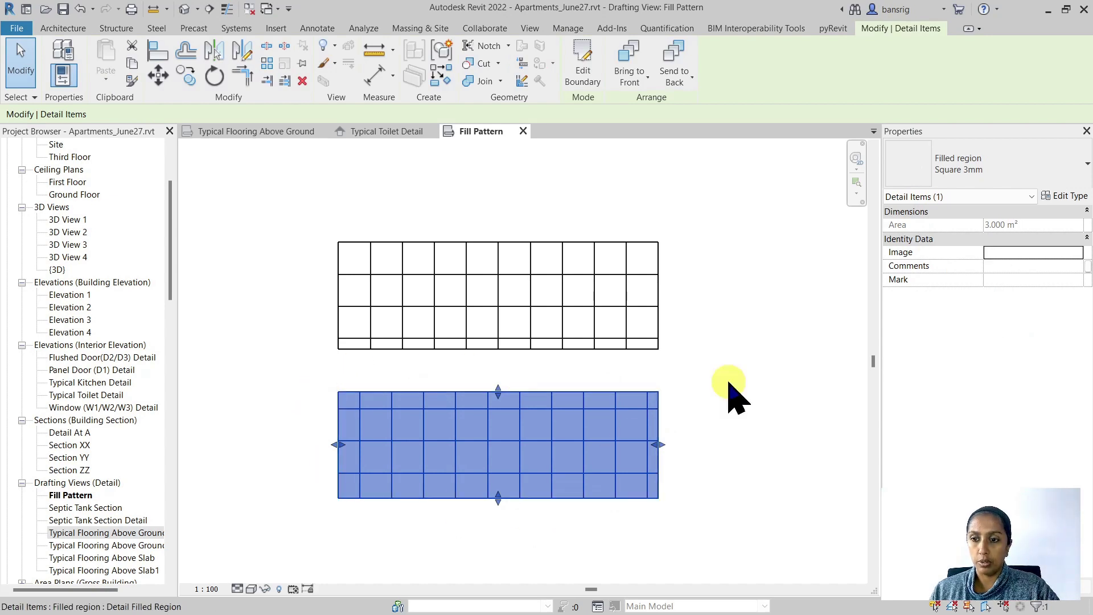
click(1064, 197)
click(928, 126)
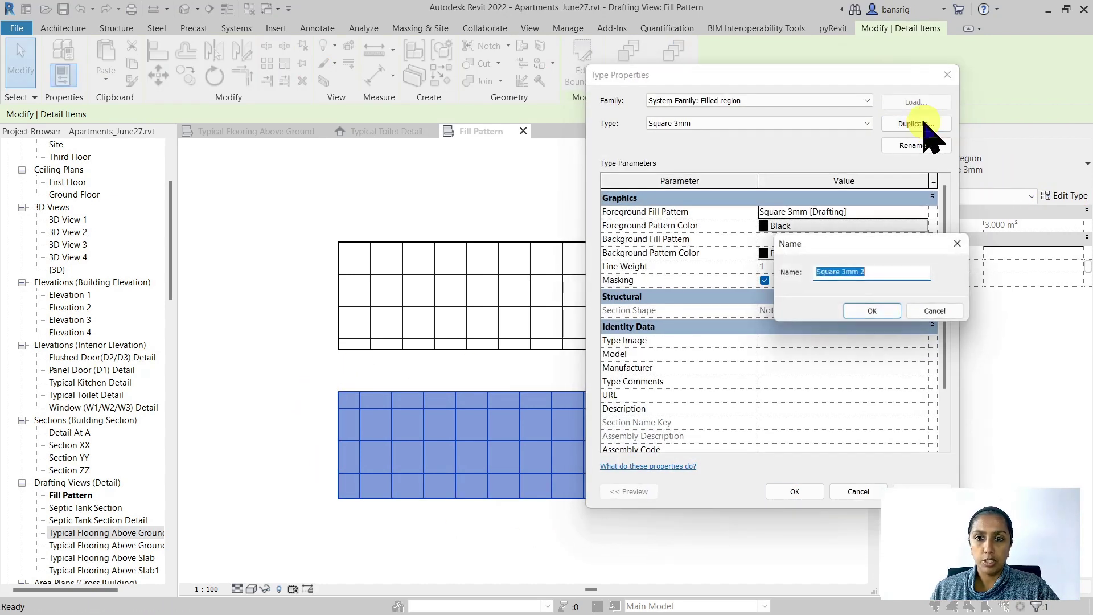
text(Red)
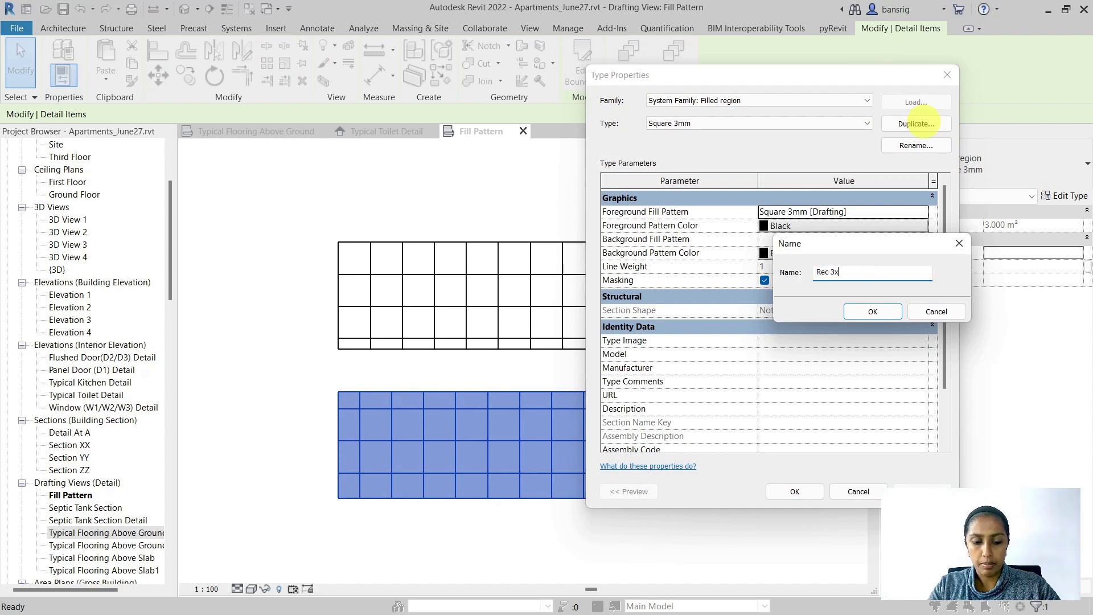
click(872, 311)
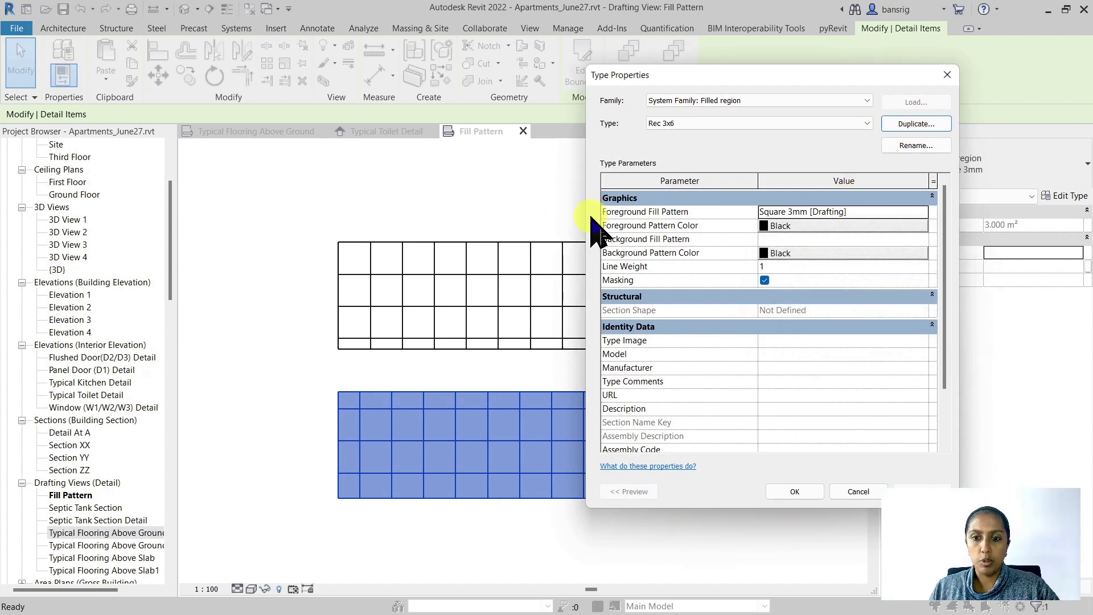
Step: Set the Rec 3x6 type's foreground fill pattern to the Rectangular 3mmx6mm drafting pattern and apply it to the lower region
click(922, 211)
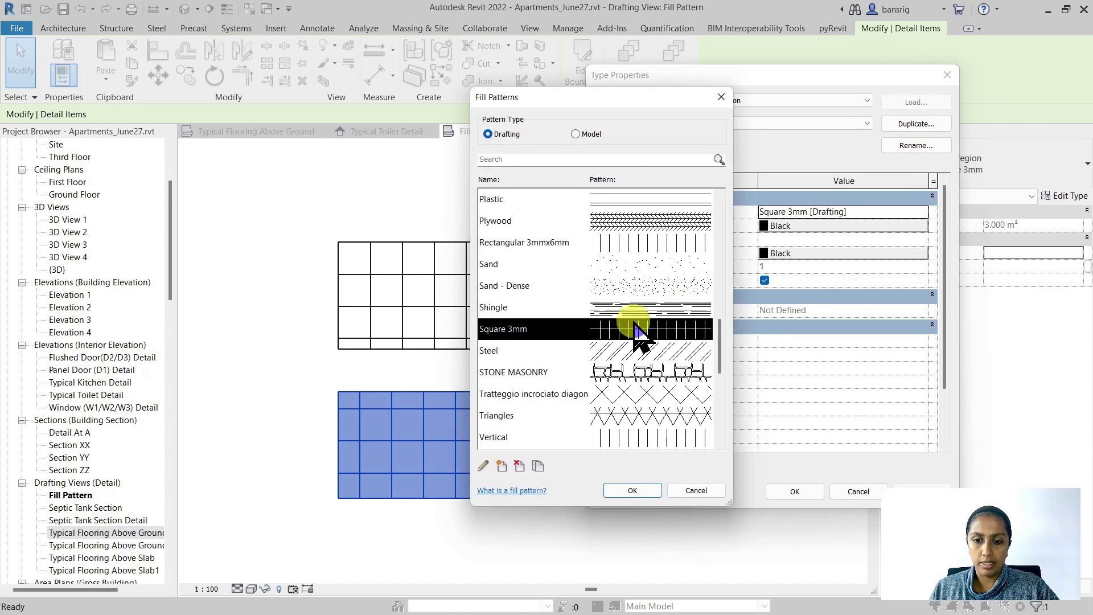
key(r)
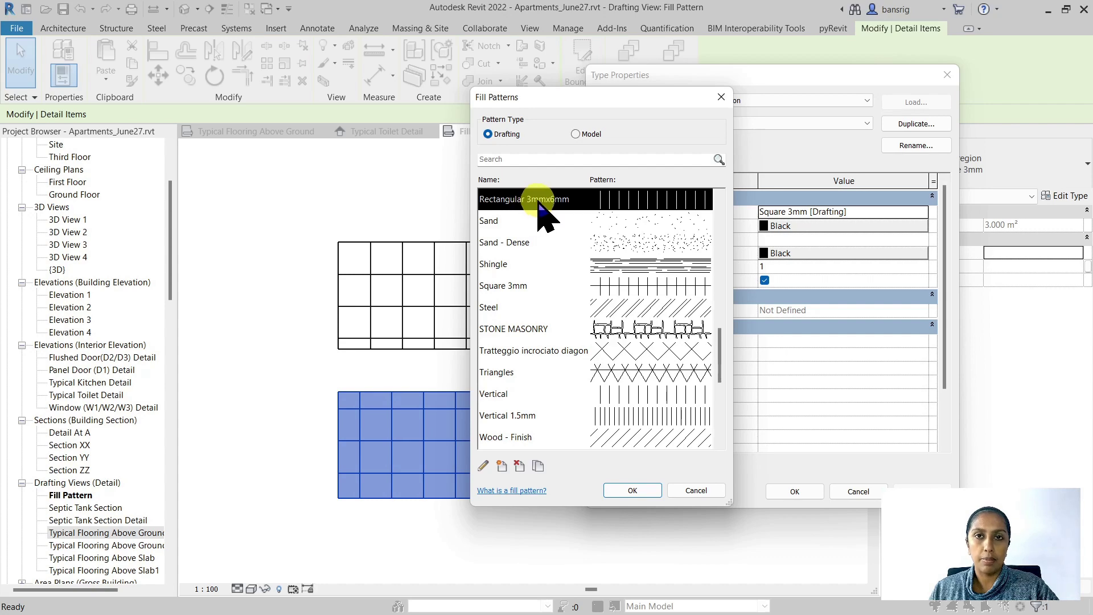
click(632, 491)
click(793, 493)
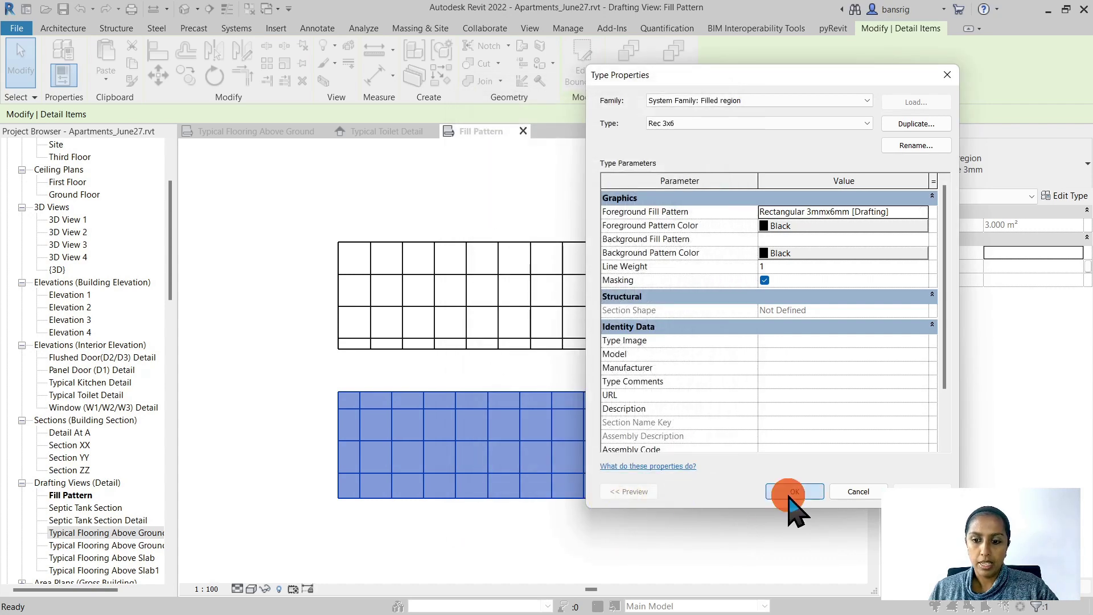
click(695, 535)
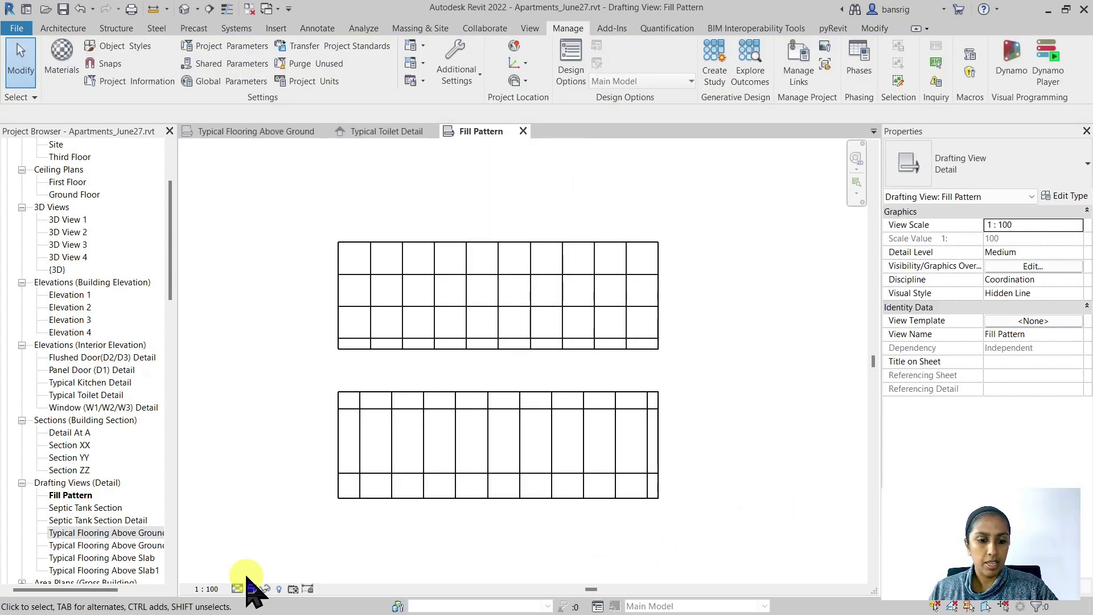
Step: Set the view scale to 1:20 and examine the drafting pattern in the lower filled region up close
click(203, 589)
click(222, 455)
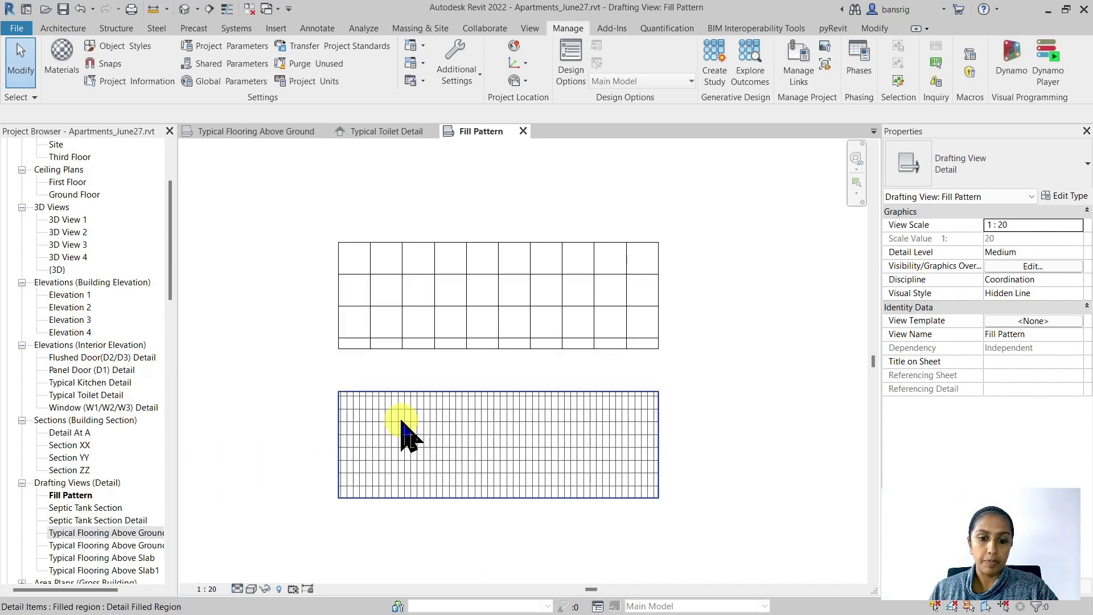
scroll(403, 432, up, 3)
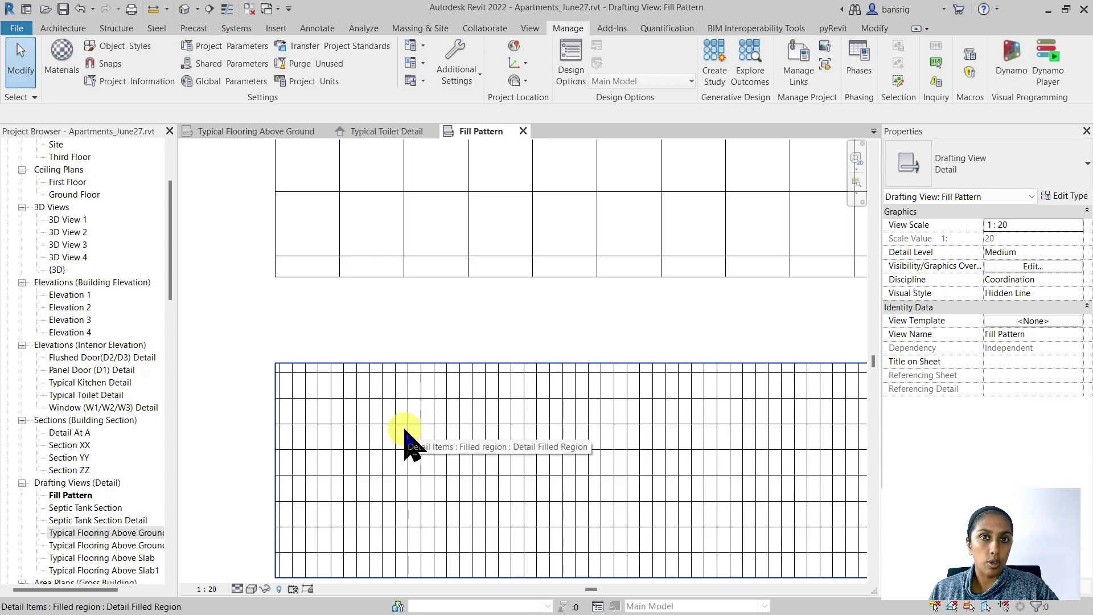
scroll(405, 432, down, 3)
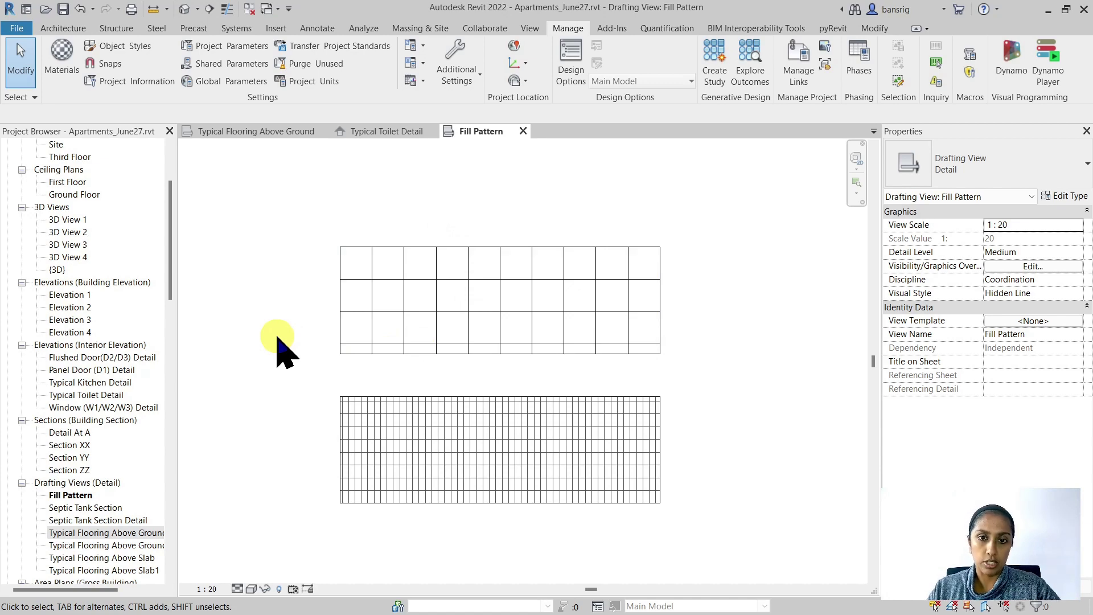
Step: Start a new model fill pattern and name it "Rec Tiles 300x600mm"
click(455, 61)
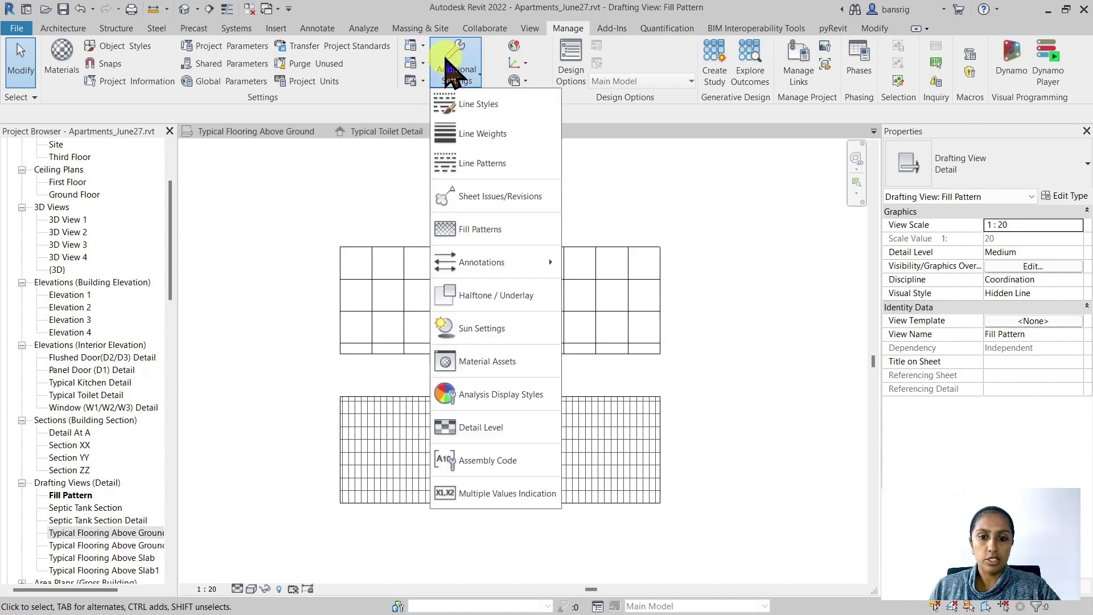
click(465, 238)
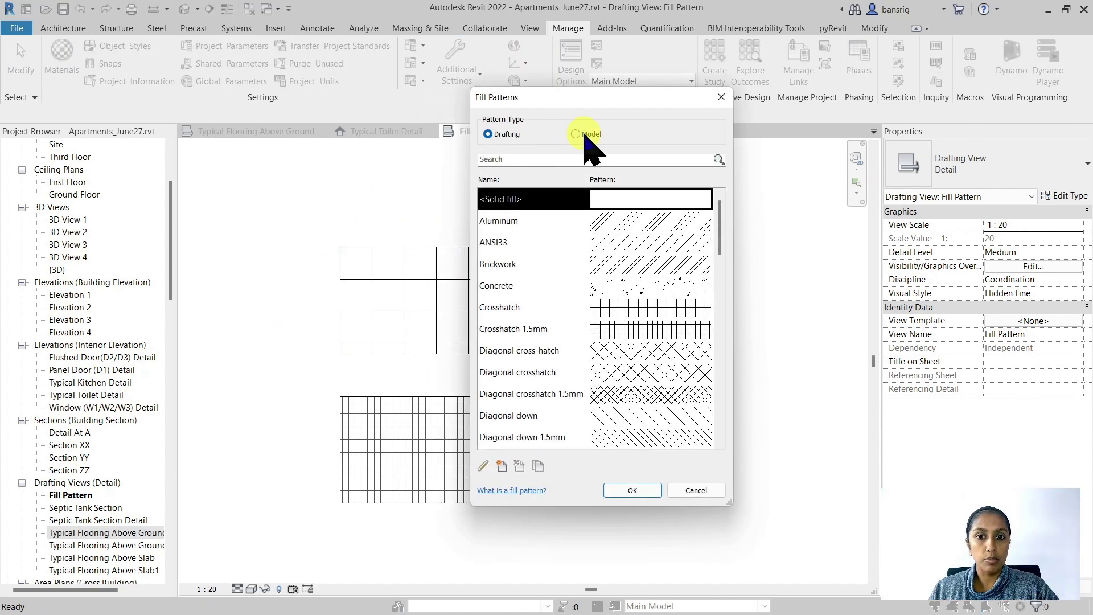
click(576, 134)
click(501, 466)
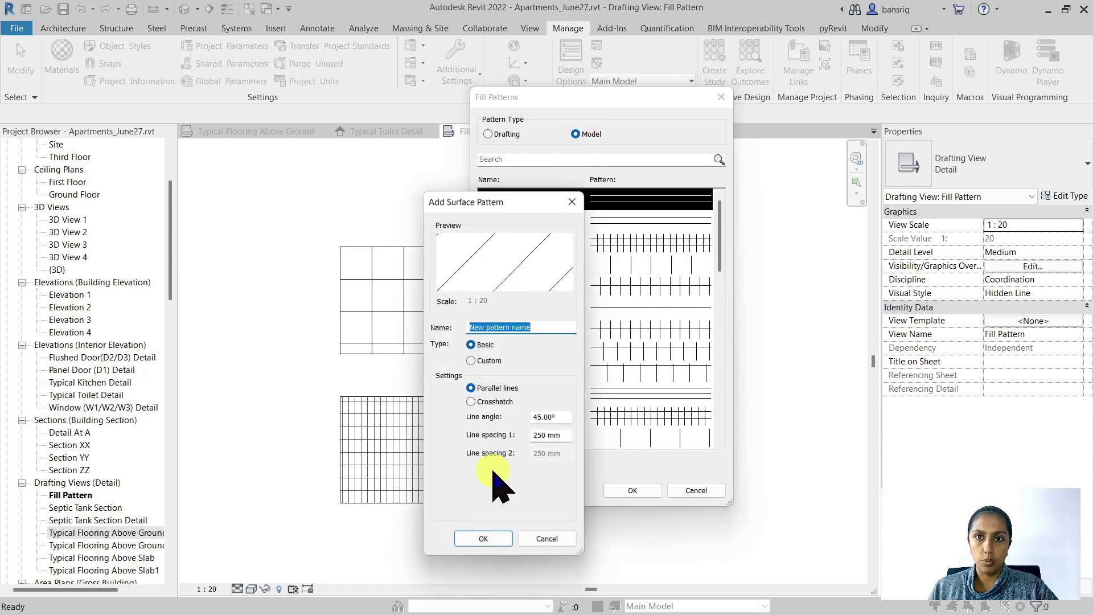
text(Rec Tiles 300x600mm)
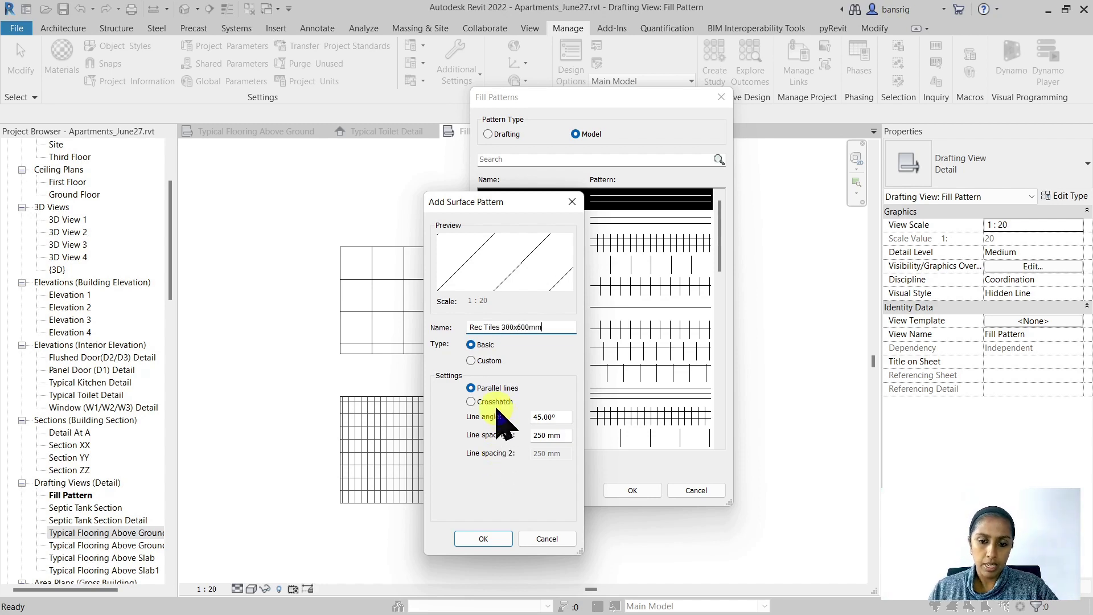
Step: Make the new model pattern a crosshatch with a line angle of 90 and line spacing 1 of 300 mm
click(496, 402)
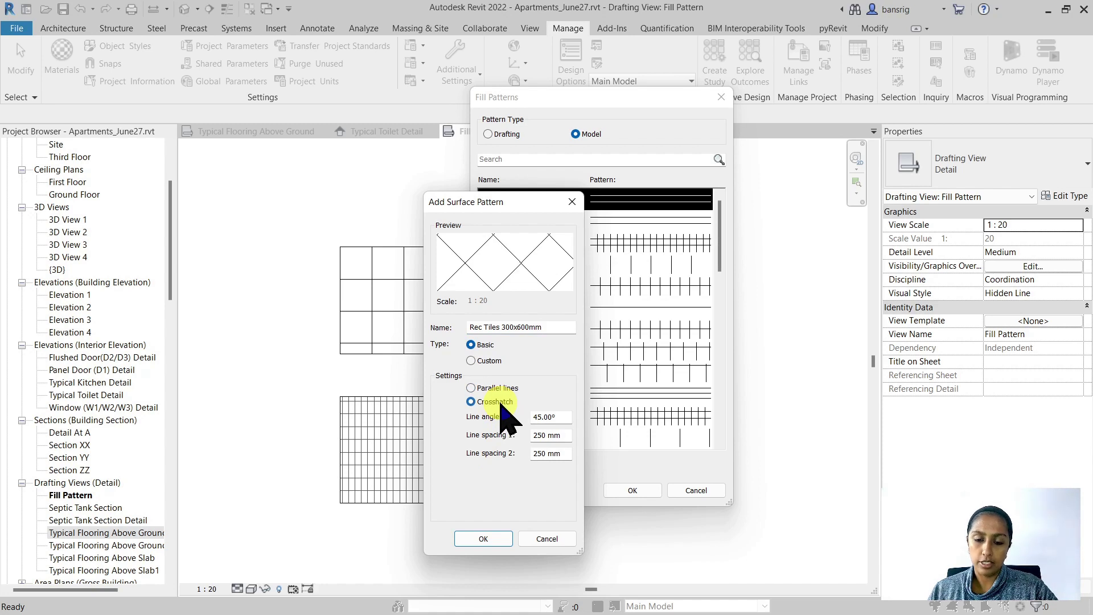
drag(568, 417, 531, 417)
text(9)
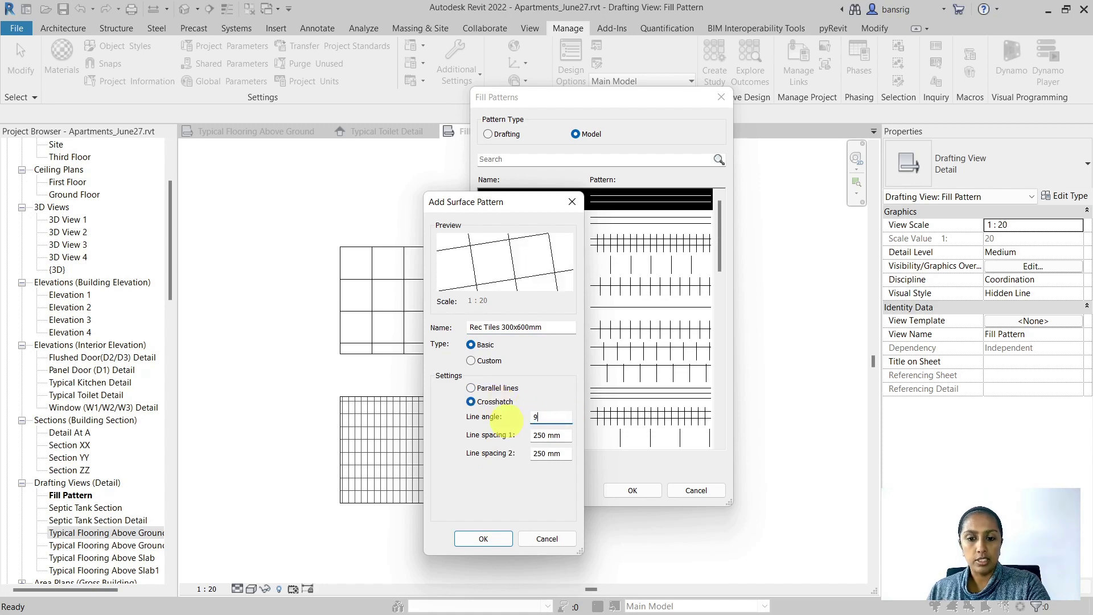
text(0)
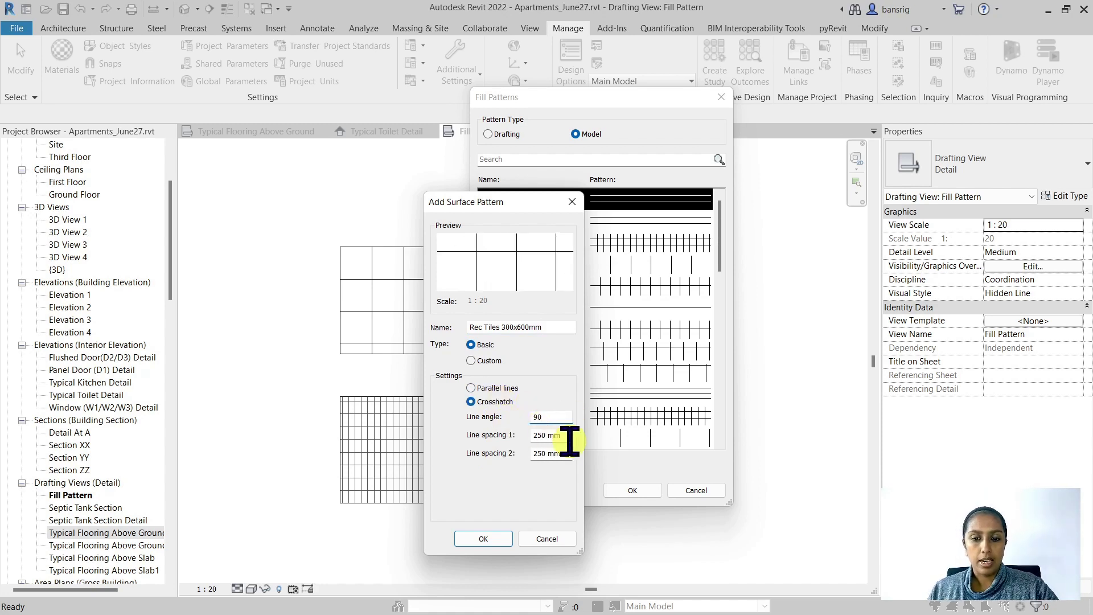
key(Tab)
text(300mm)
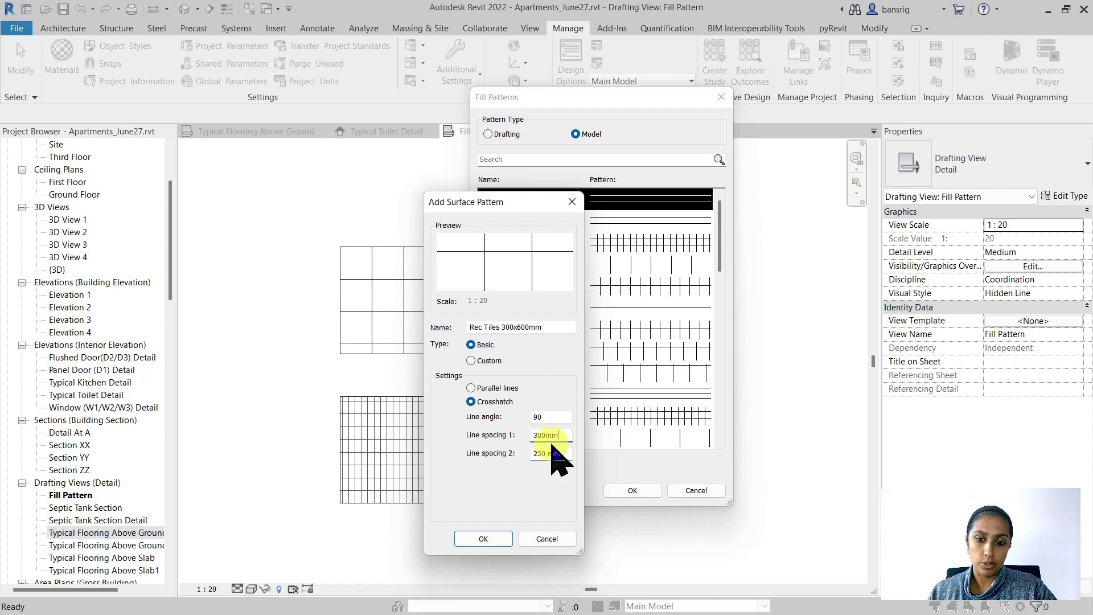
Step: Set the pattern's line spacing 2 to 600 mm and save the new model fill pattern
drag(567, 453, 497, 454)
text(60)
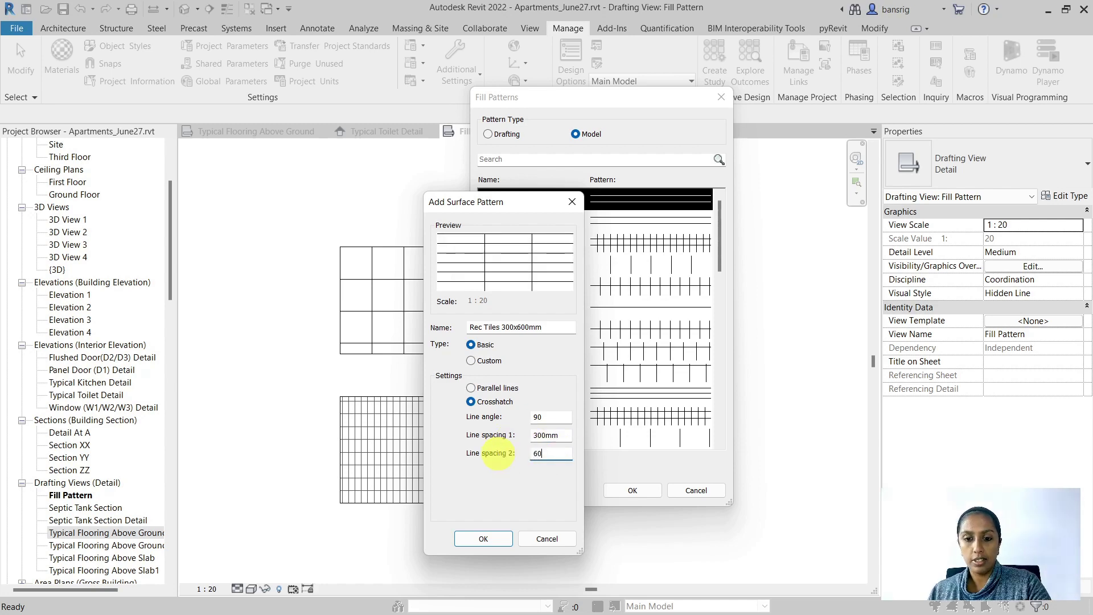
text(0mm)
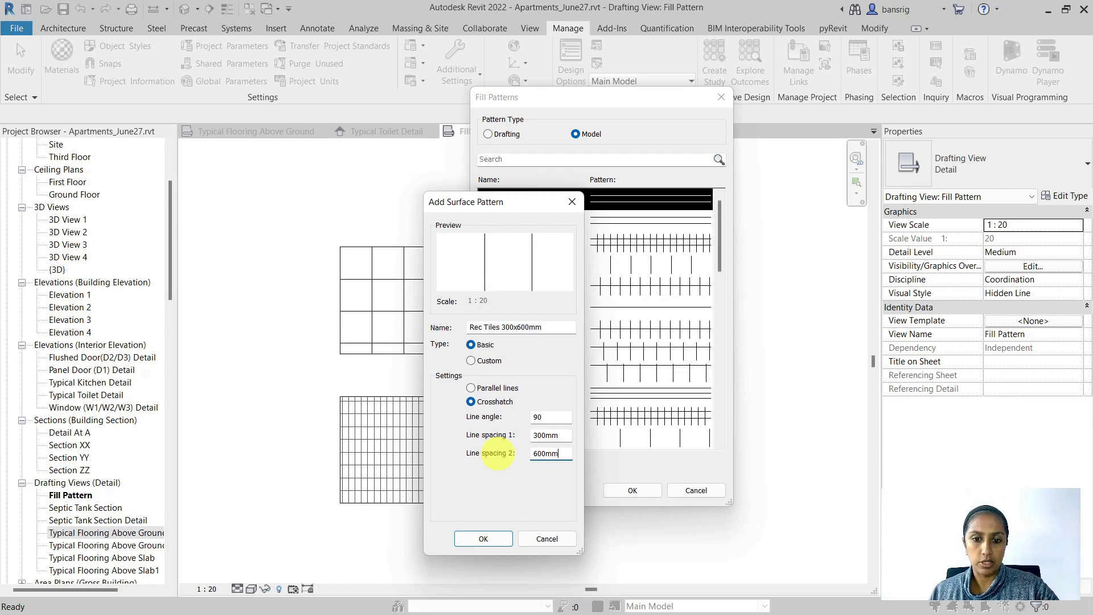
click(483, 538)
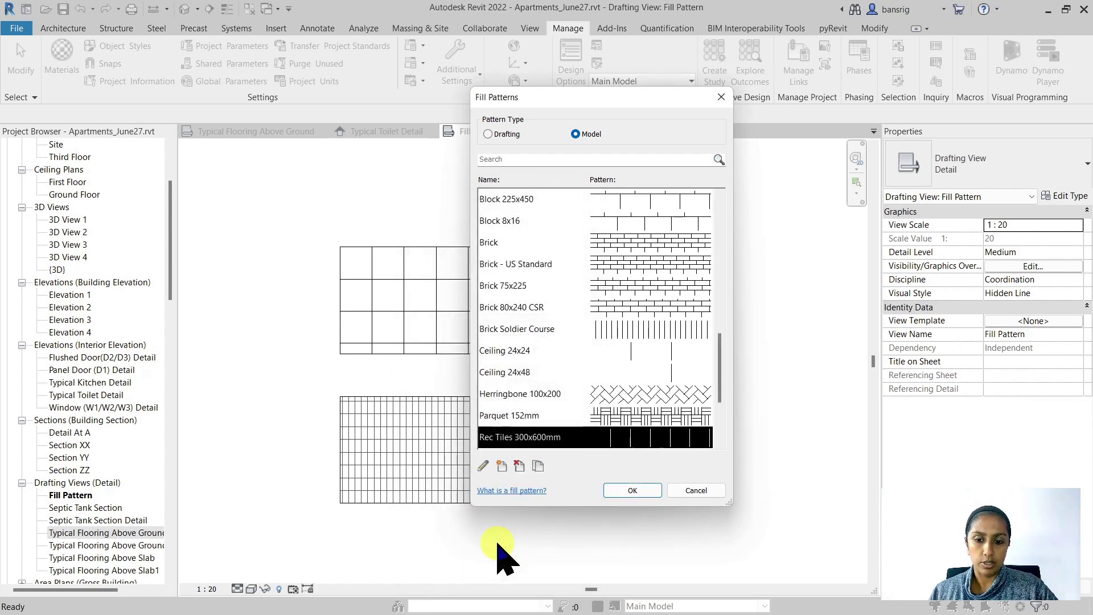
click(632, 490)
Step: Duplicate the upper filled region's Square 300mm type as "Rect Tiles 300x600"
click(420, 297)
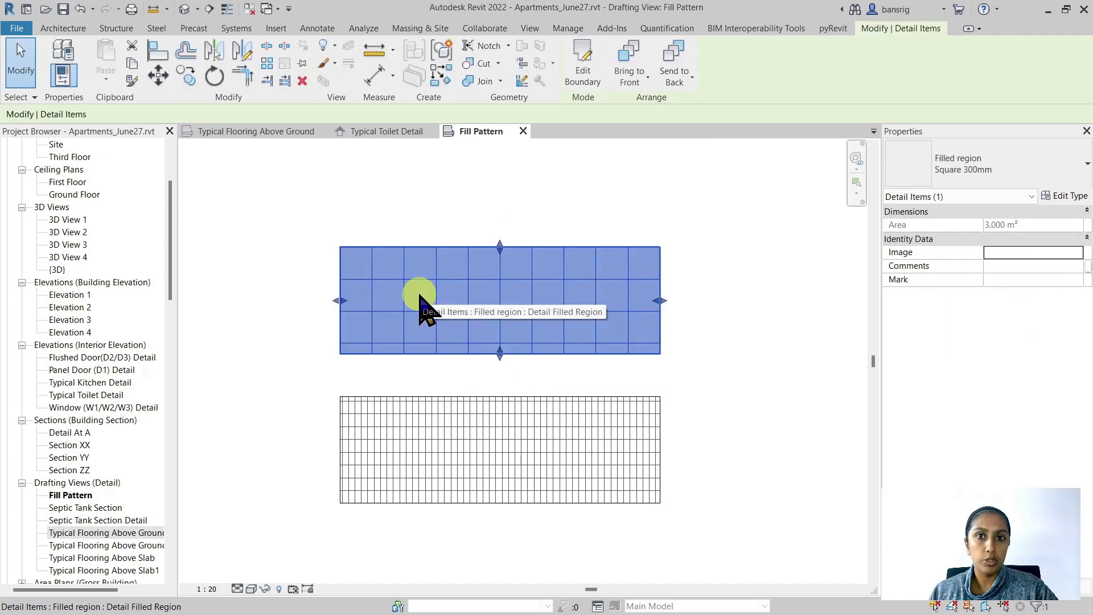
click(1064, 195)
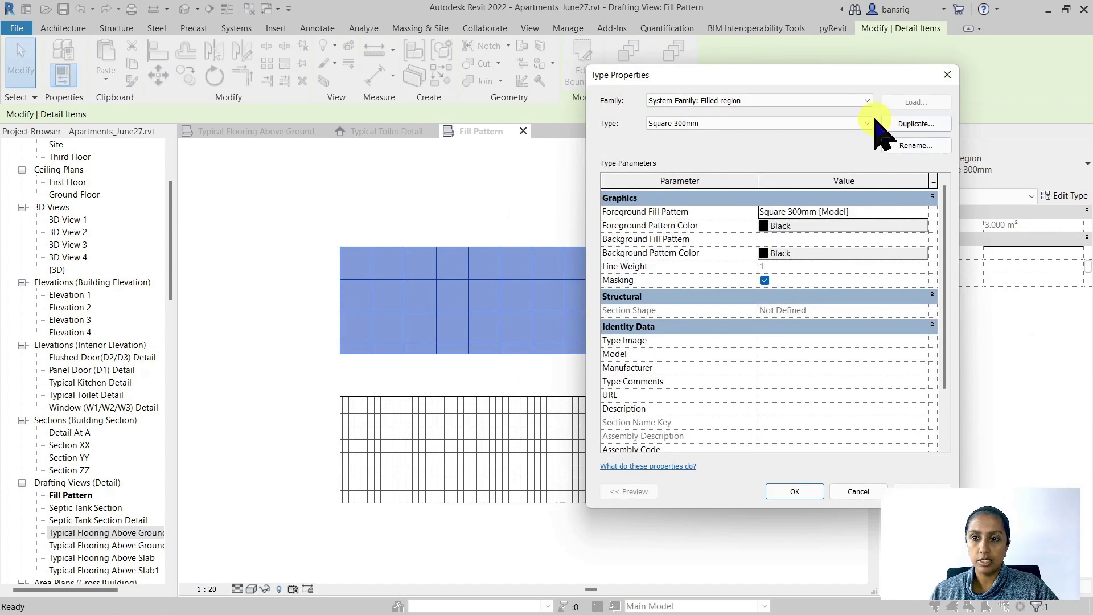
click(907, 124)
text(Red)
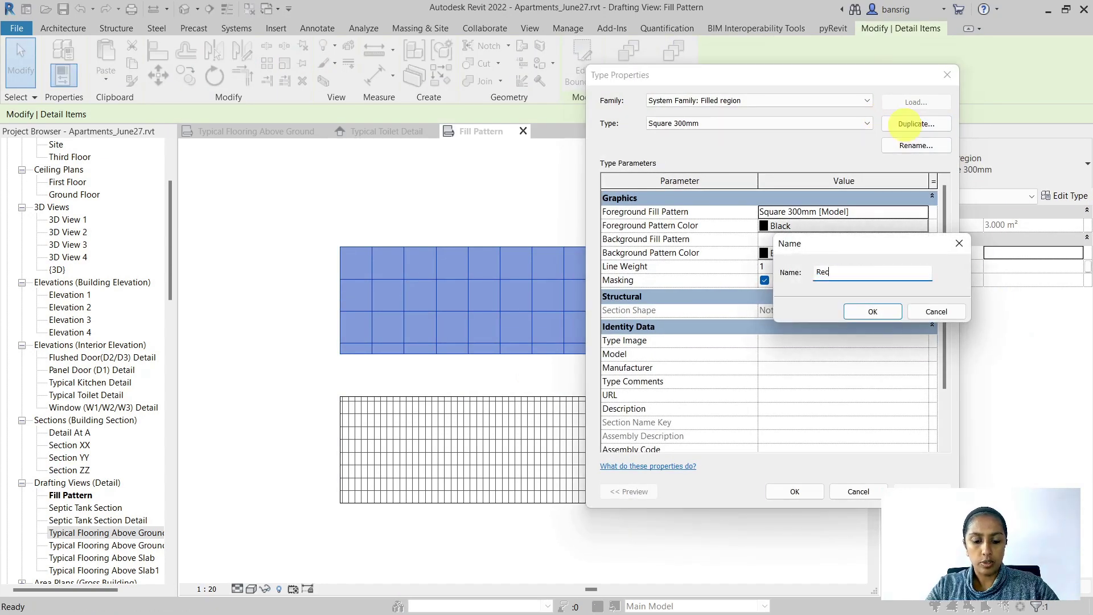
text(t Tiles )
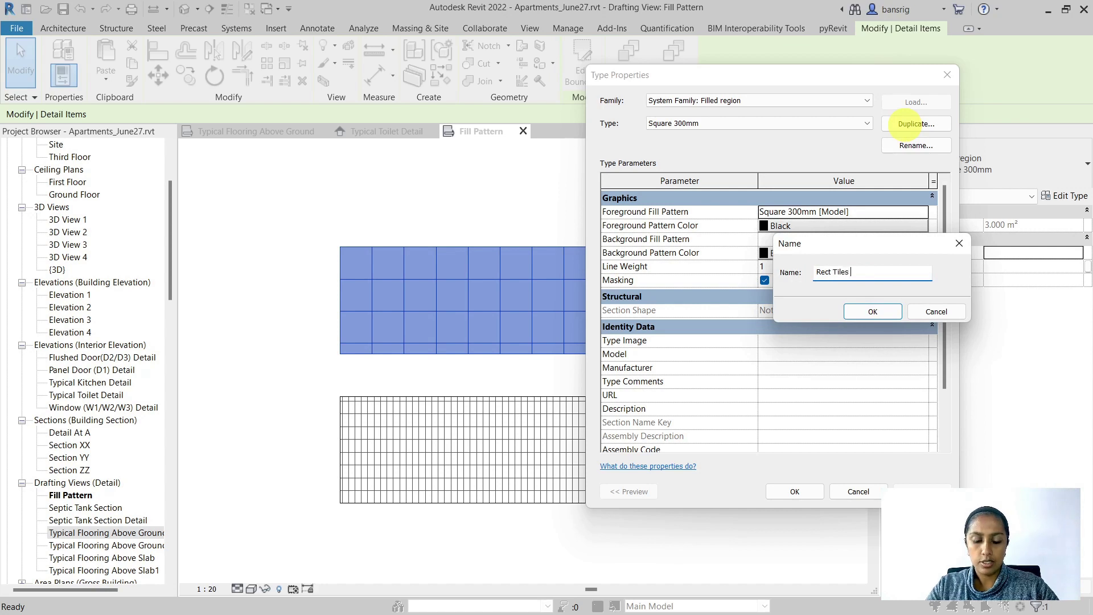
text(300x600)
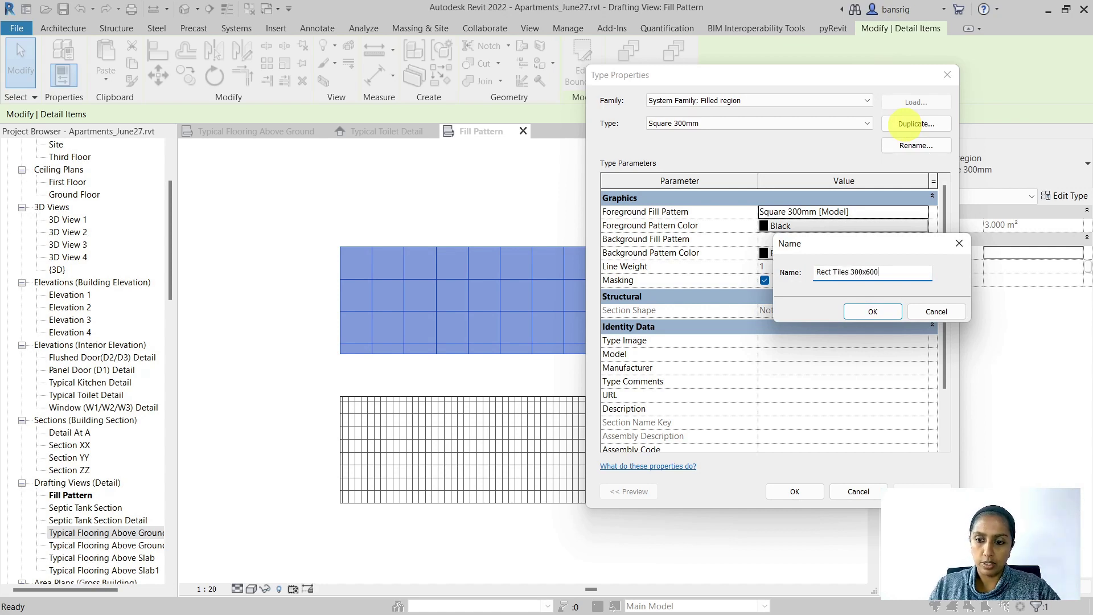
click(872, 311)
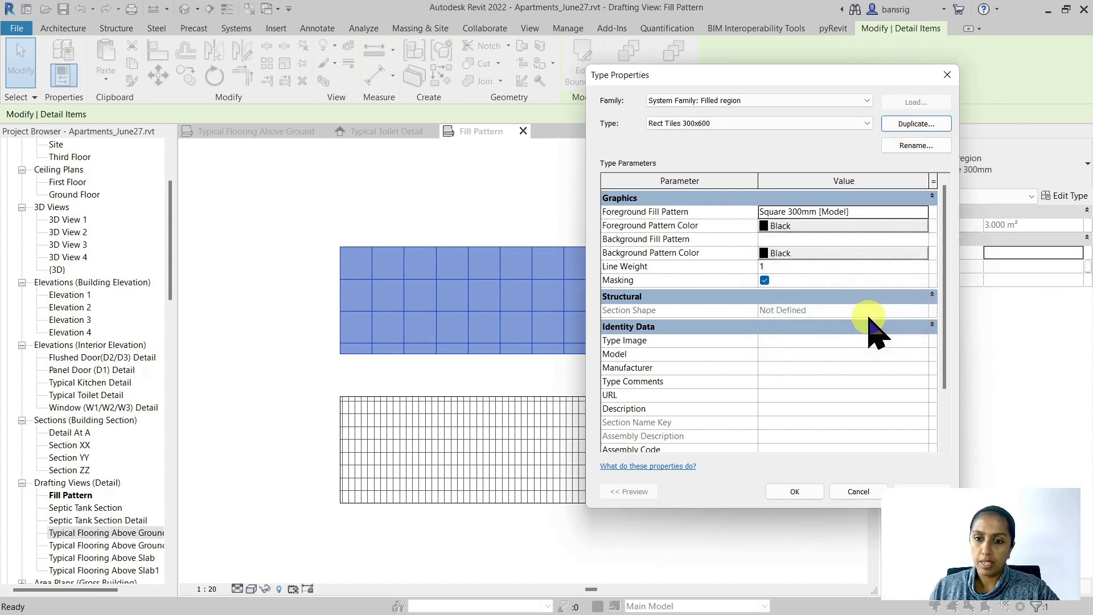
Step: Set the Rect Tiles 300x600 type's foreground fill pattern to the Rec Tiles 300x600mm model pattern and apply it
click(923, 212)
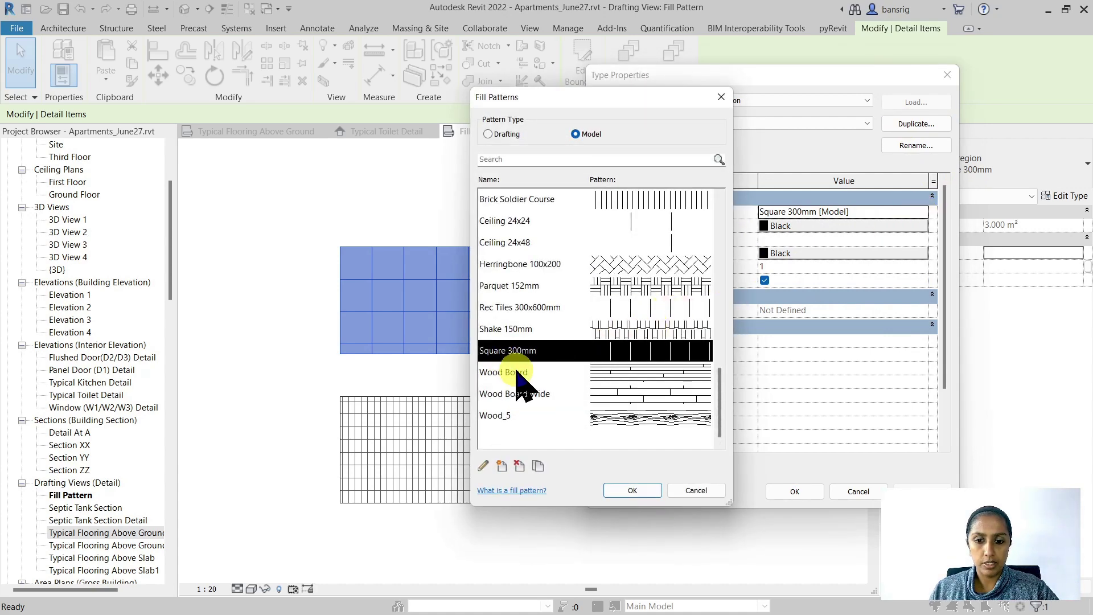
click(526, 328)
click(520, 307)
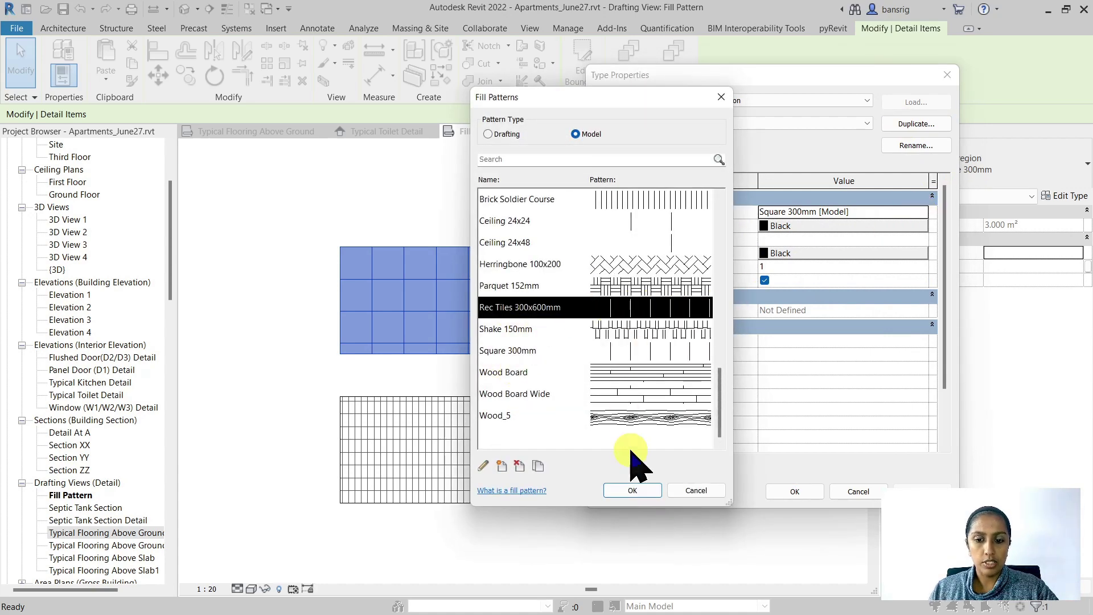
click(632, 490)
click(782, 491)
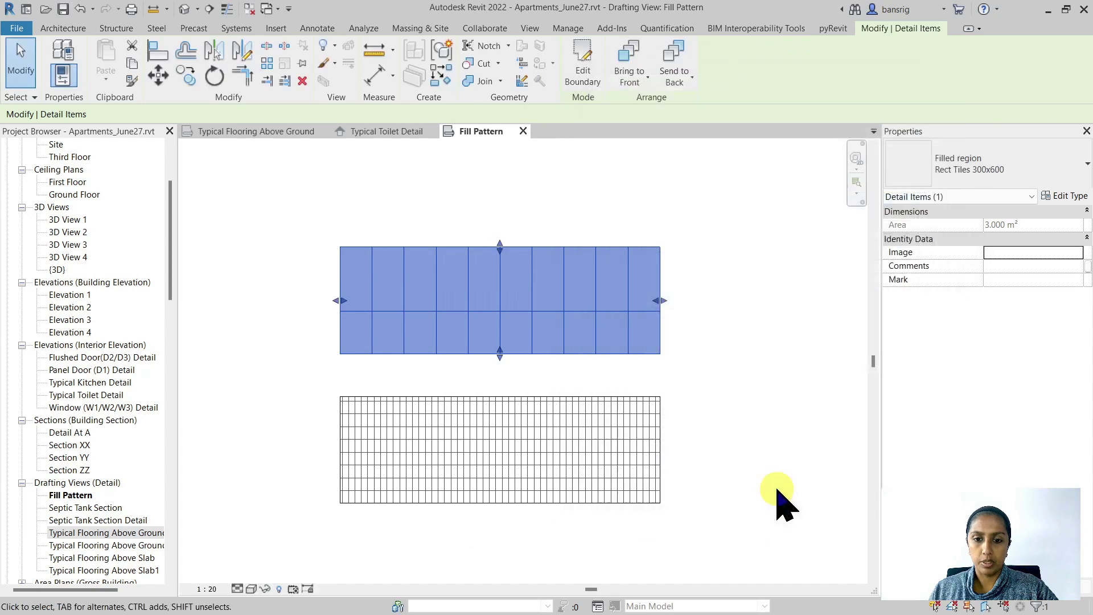
click(732, 478)
Step: Stretch the upper filled region's top edge upward to roughly double the region's height
click(476, 342)
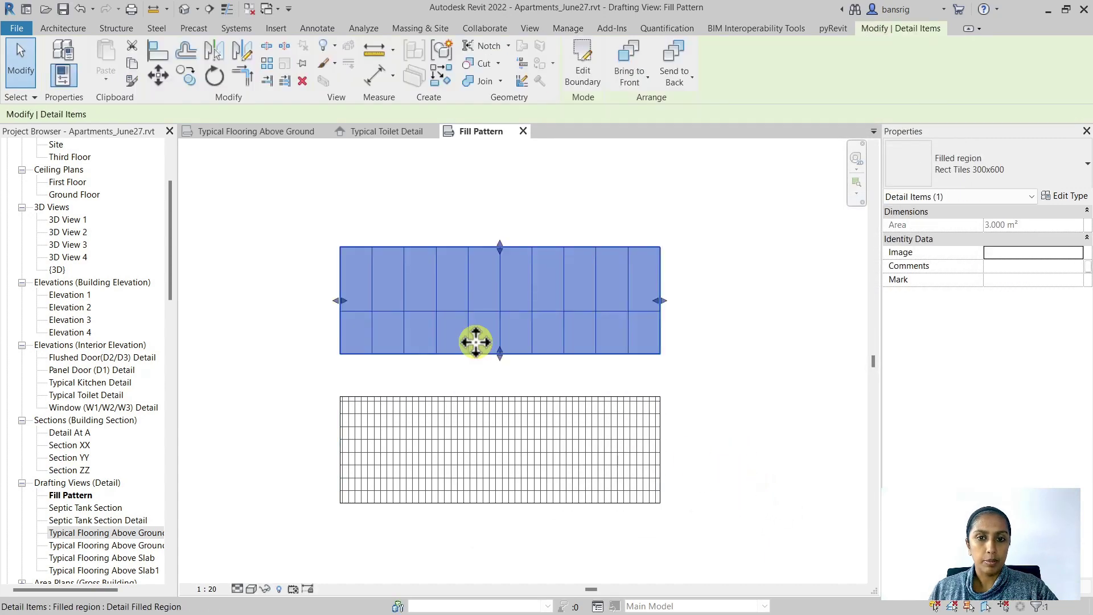
drag(501, 246, 510, 146)
click(720, 340)
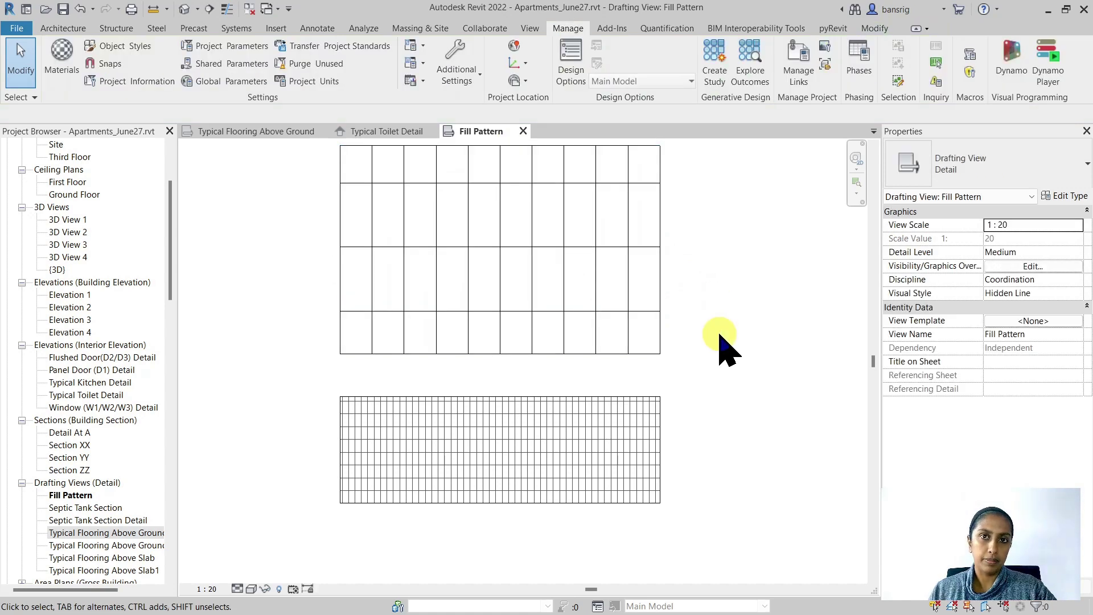
Step: Compare the two filled regions with the view scale at 1:100, and finish with the scale set to 1:5
click(208, 589)
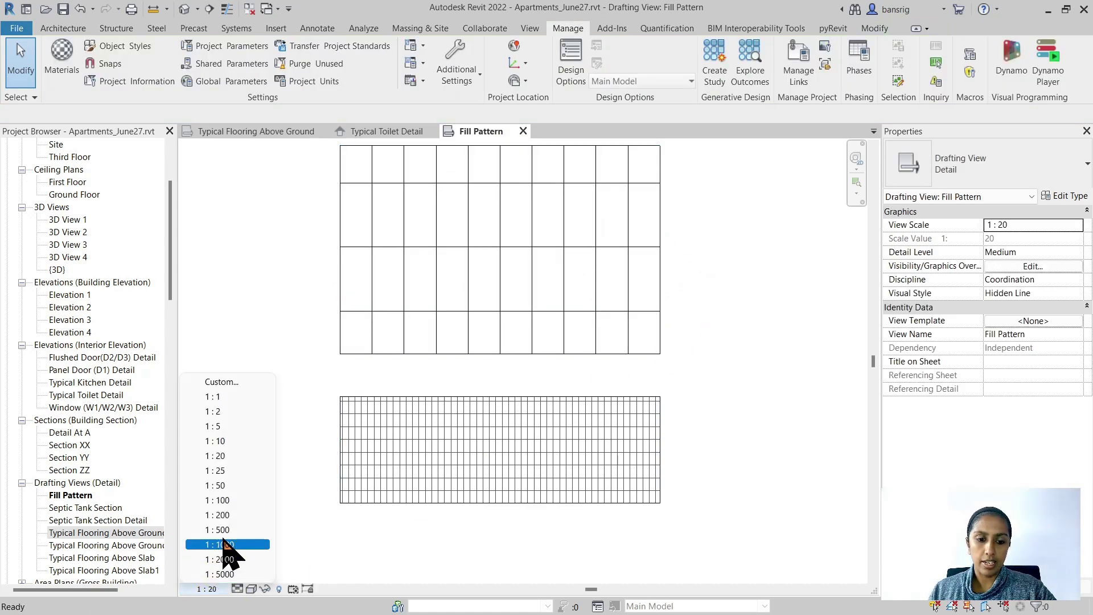
click(225, 500)
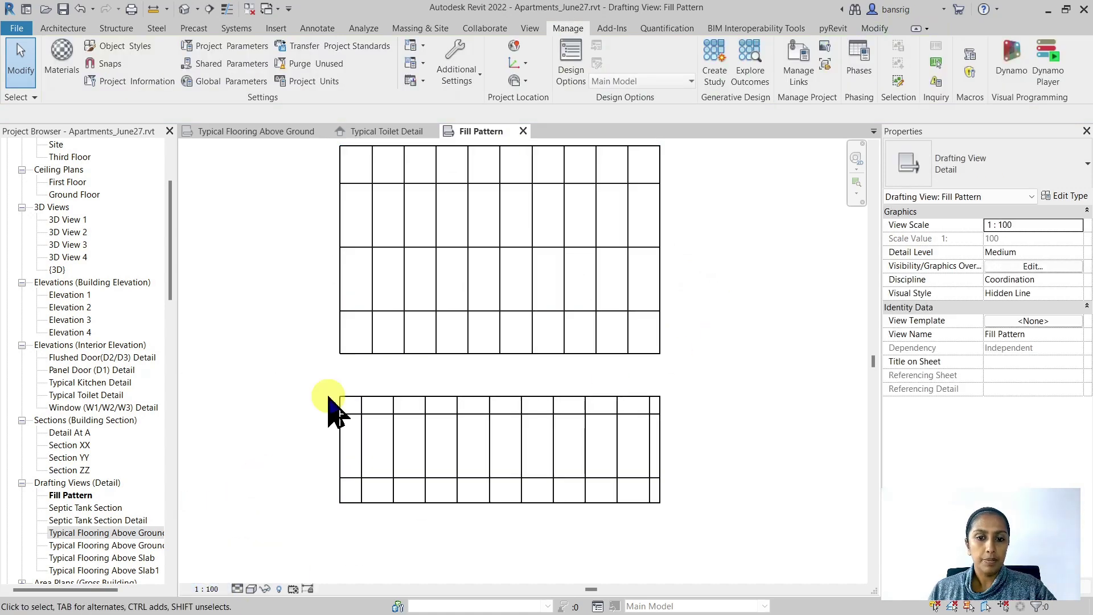
click(207, 589)
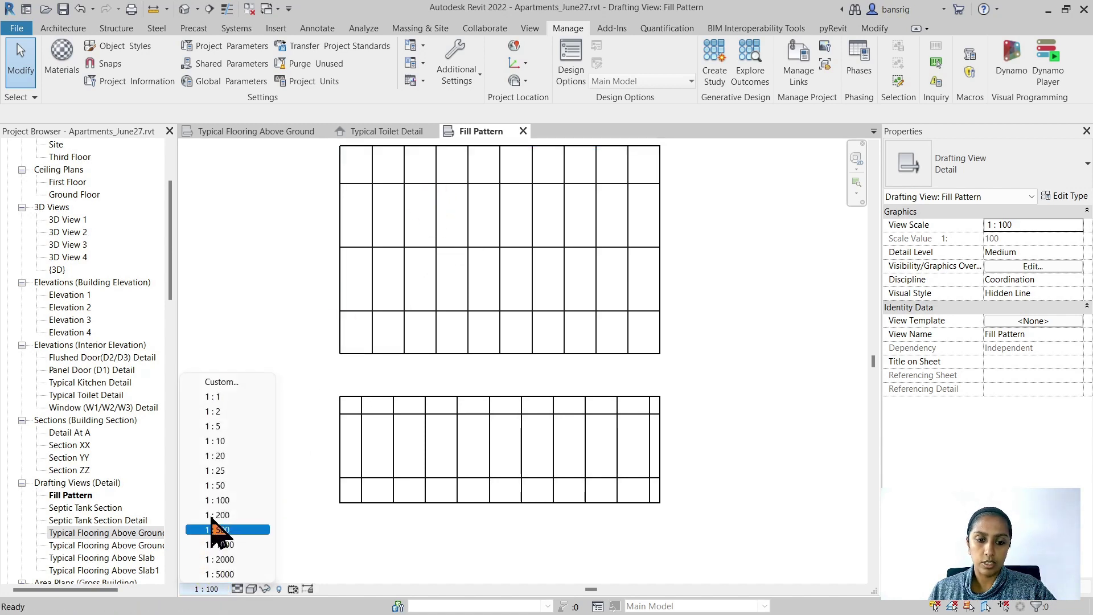
click(217, 426)
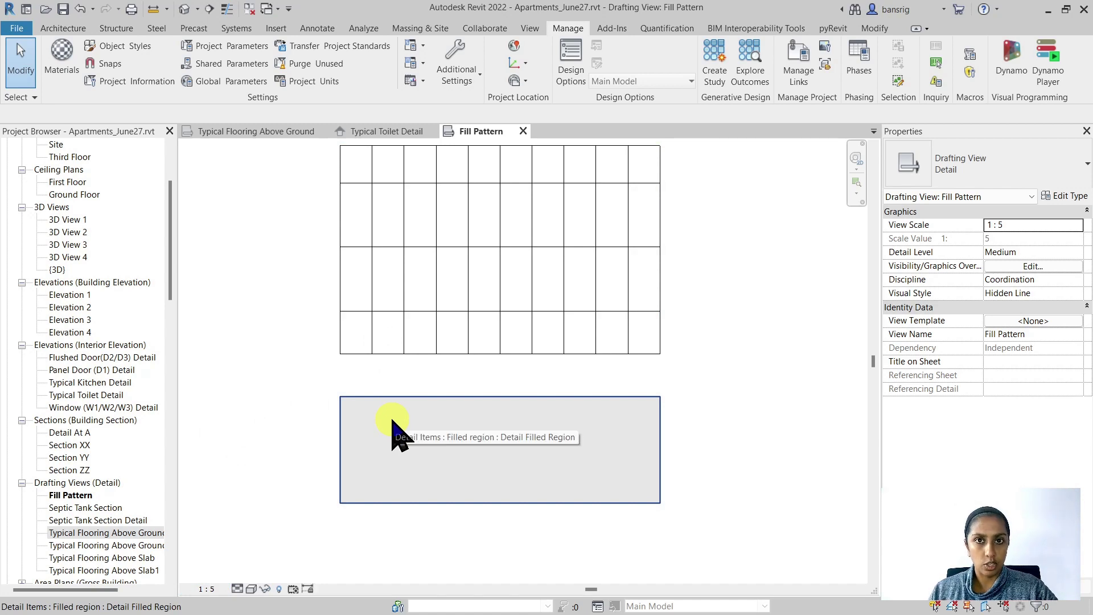
Step: Start another new drafting fill pattern in the project's fill pattern settings
click(455, 67)
click(478, 231)
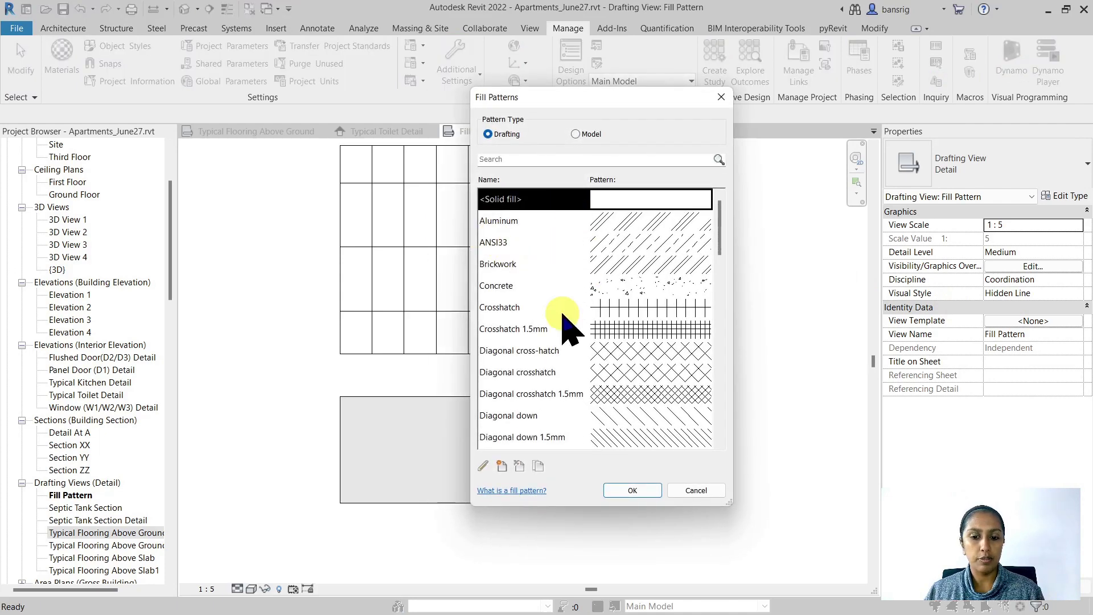
click(493, 461)
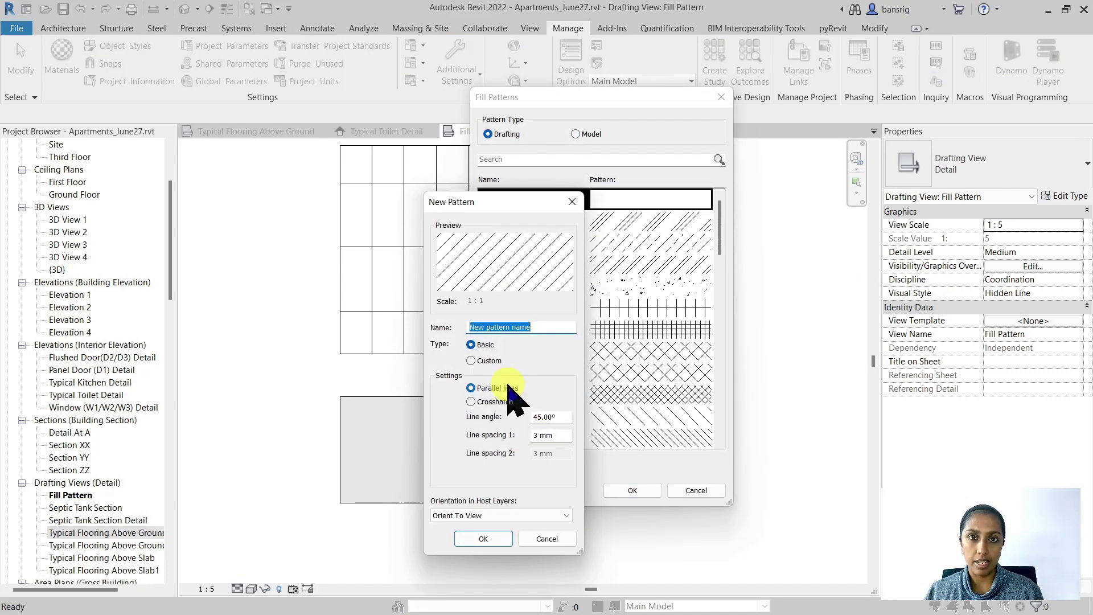